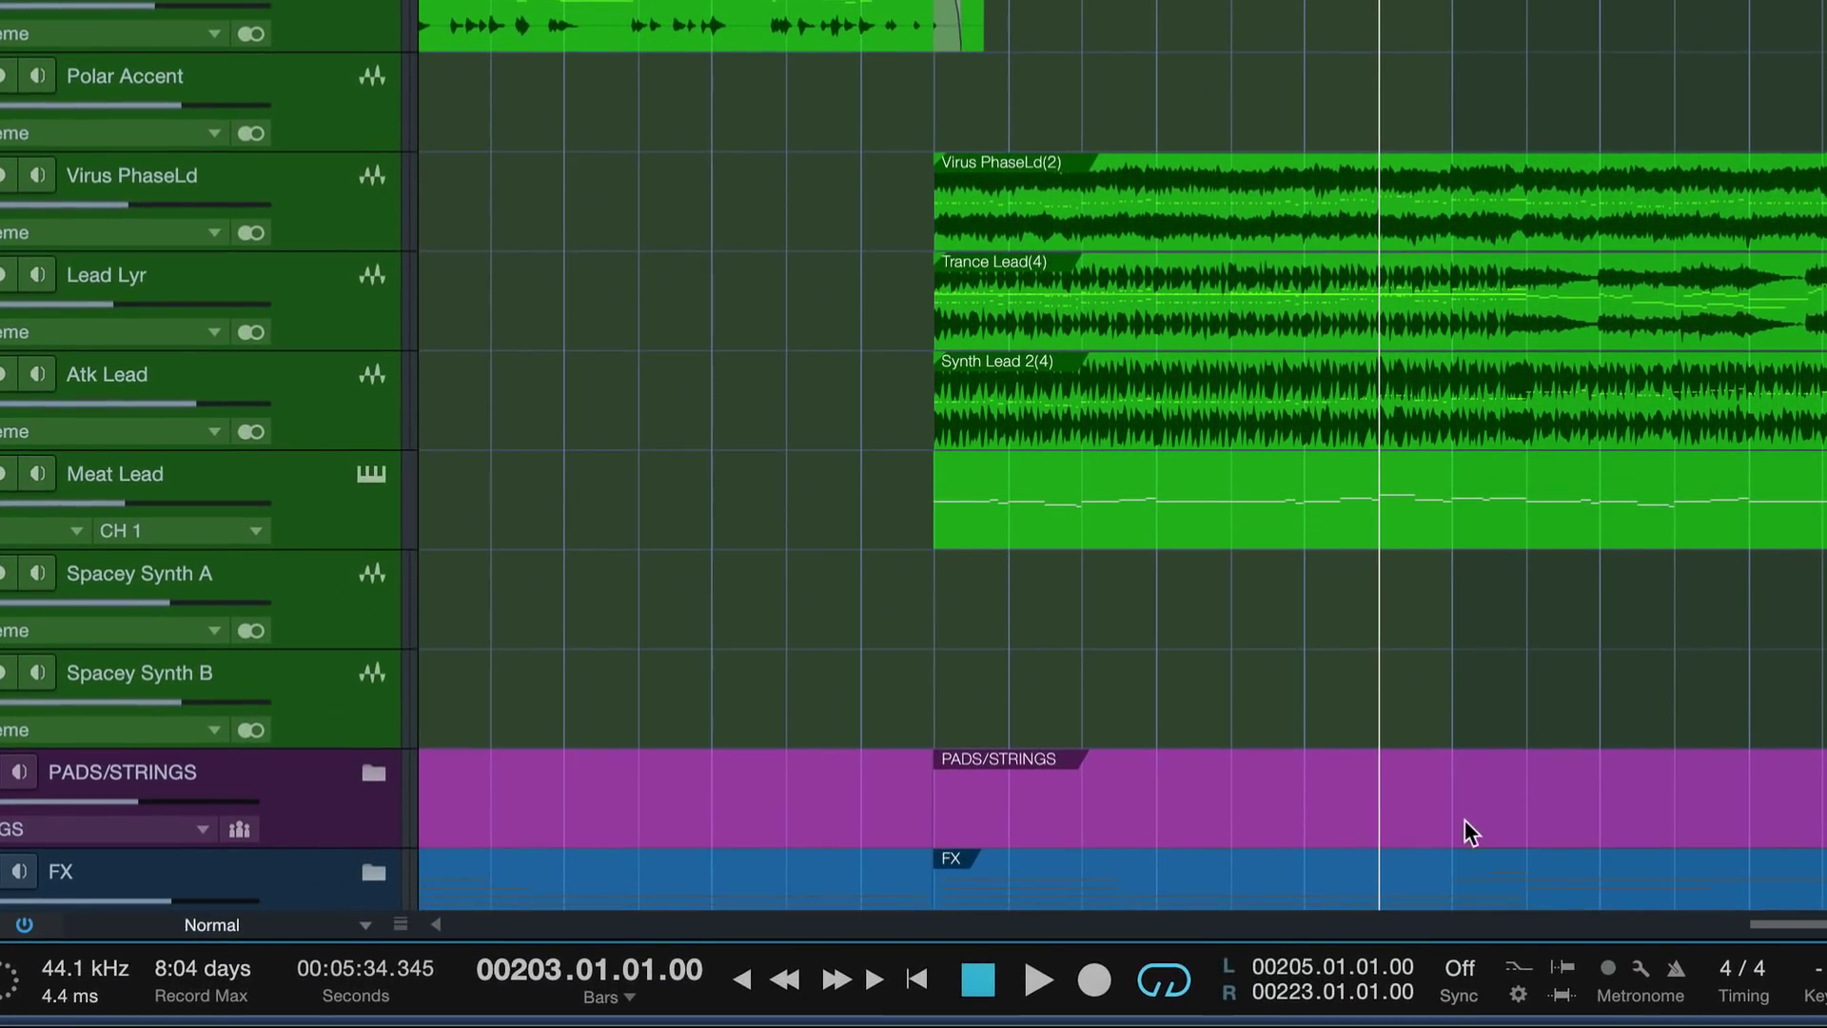
# Step: In the Record Panel, turn on Takes to Layers and set Instrument Loop Record to Record Takes
pyautogui.click(1518, 992)
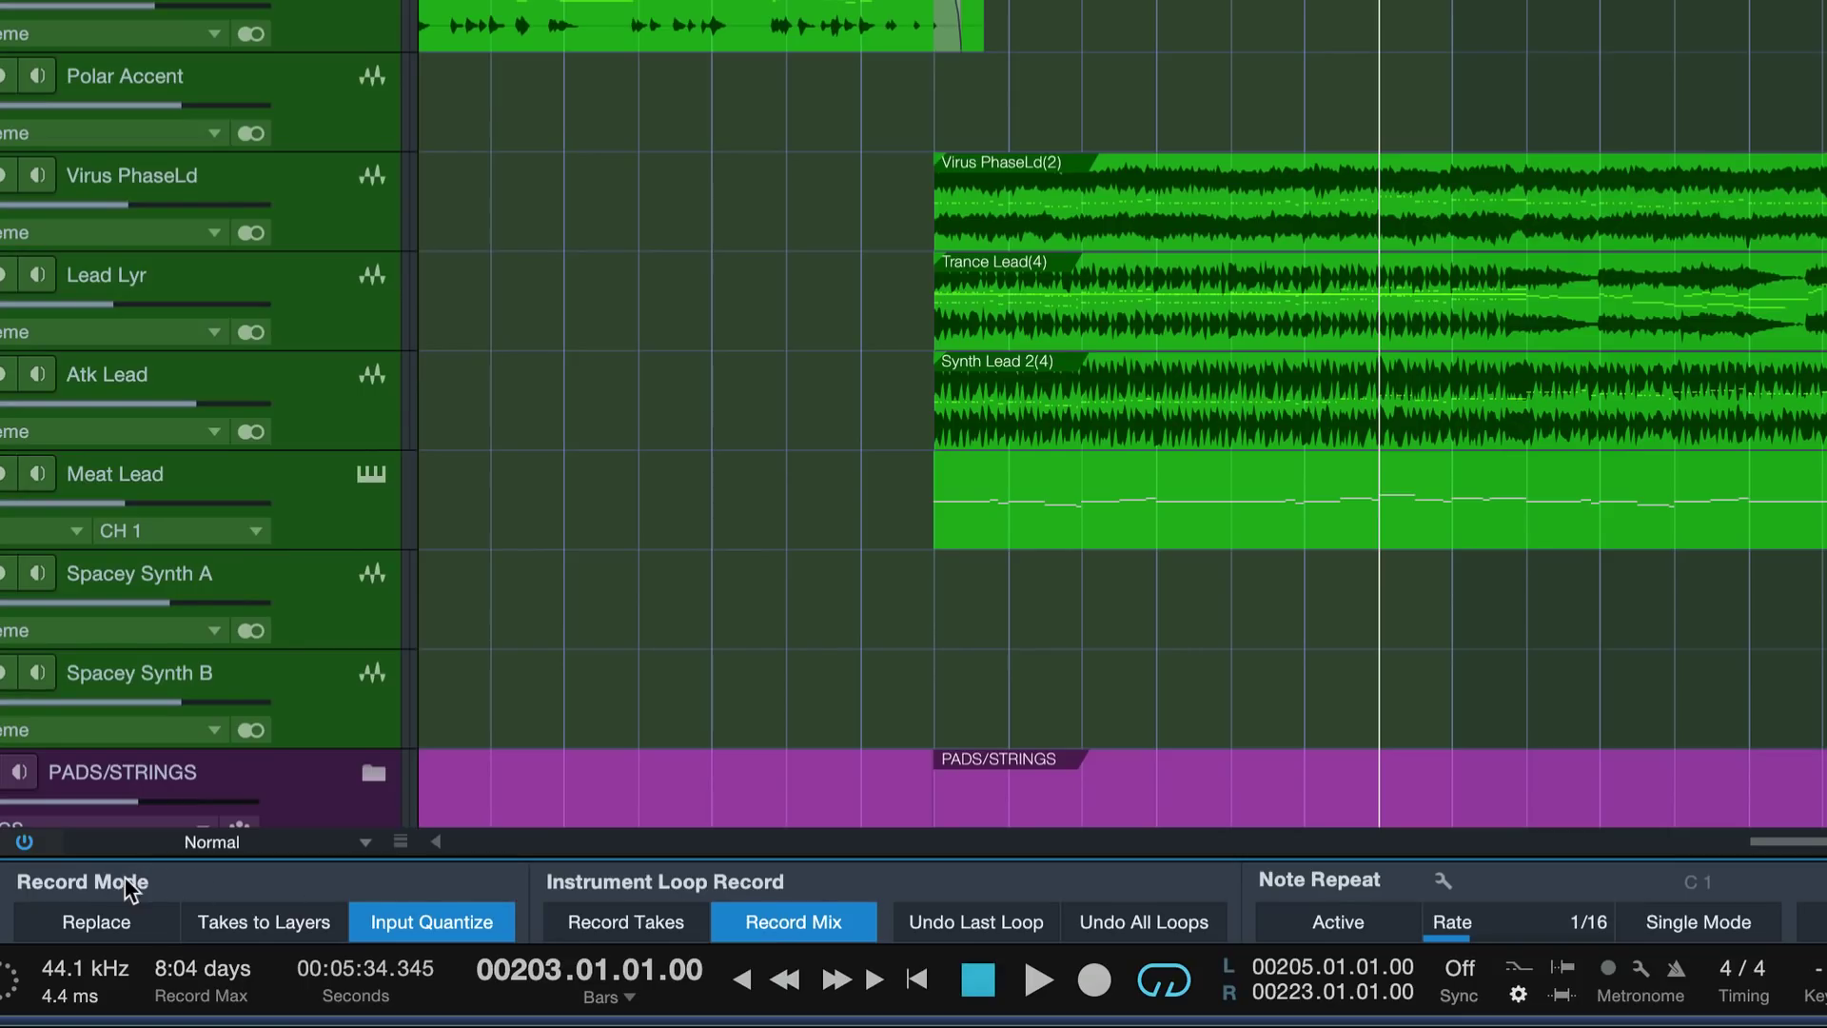
pyautogui.click(272, 936)
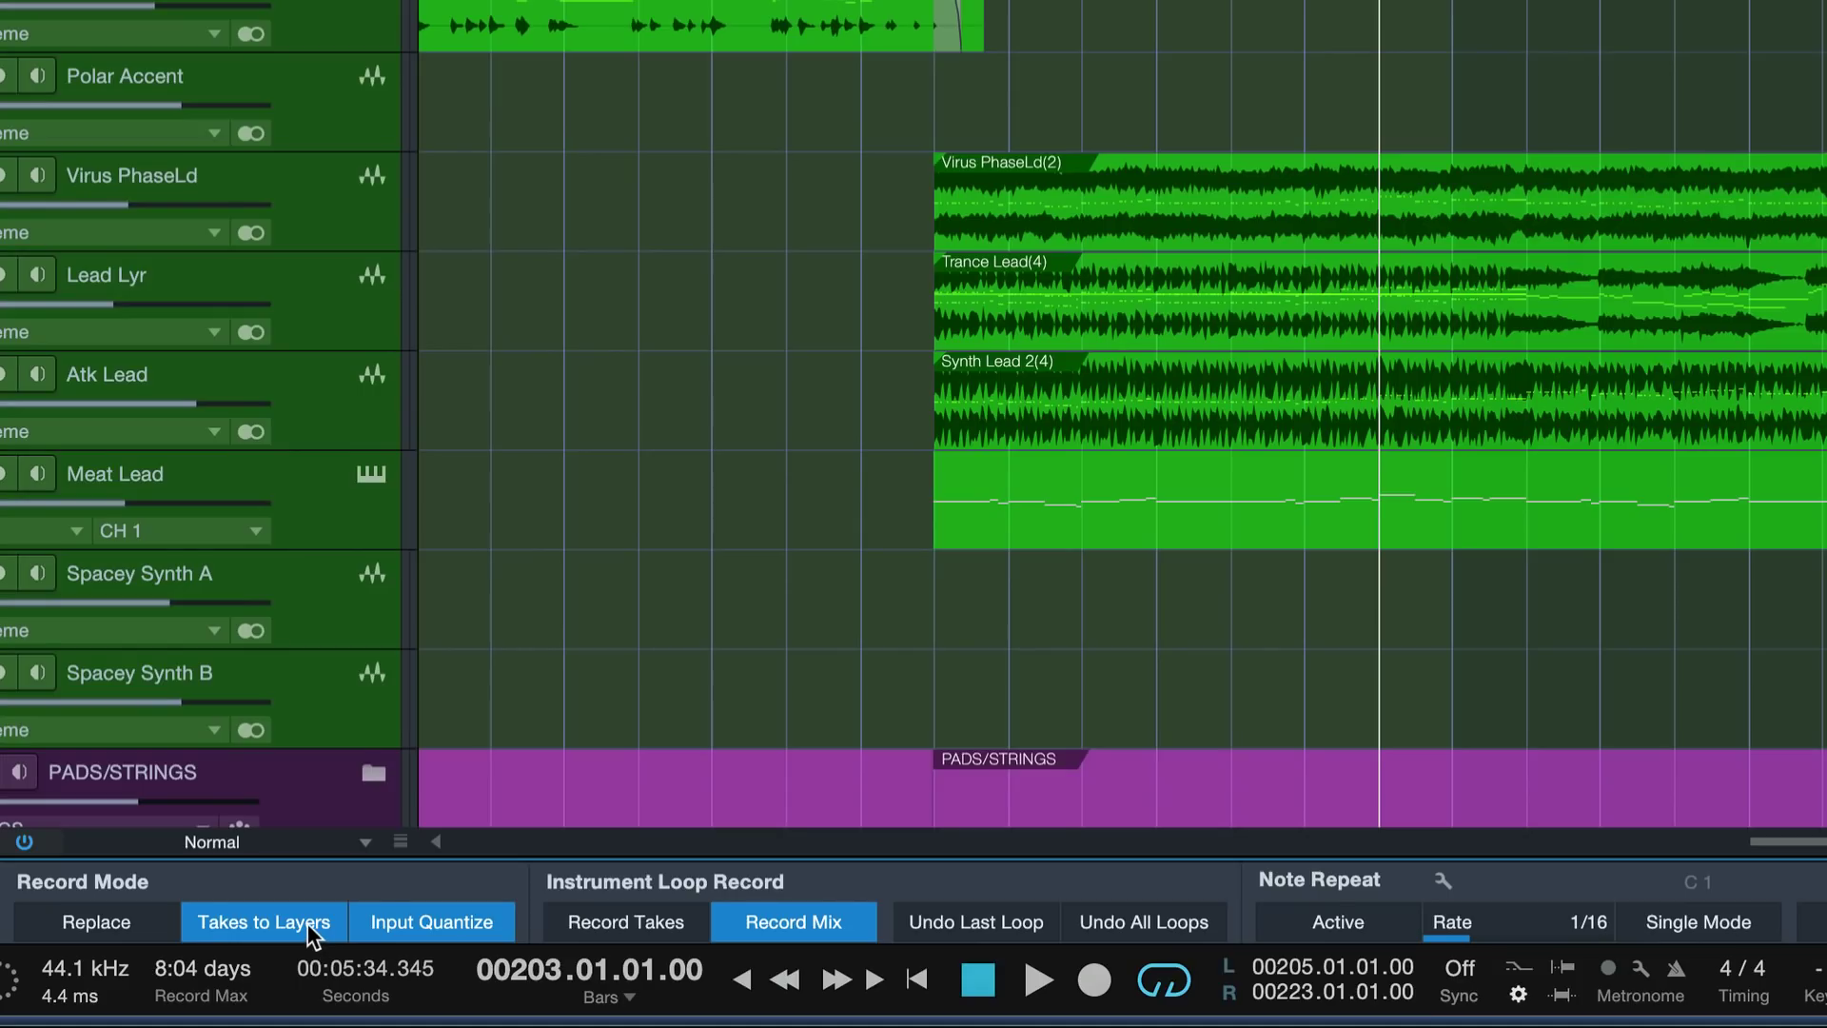
pyautogui.click(643, 936)
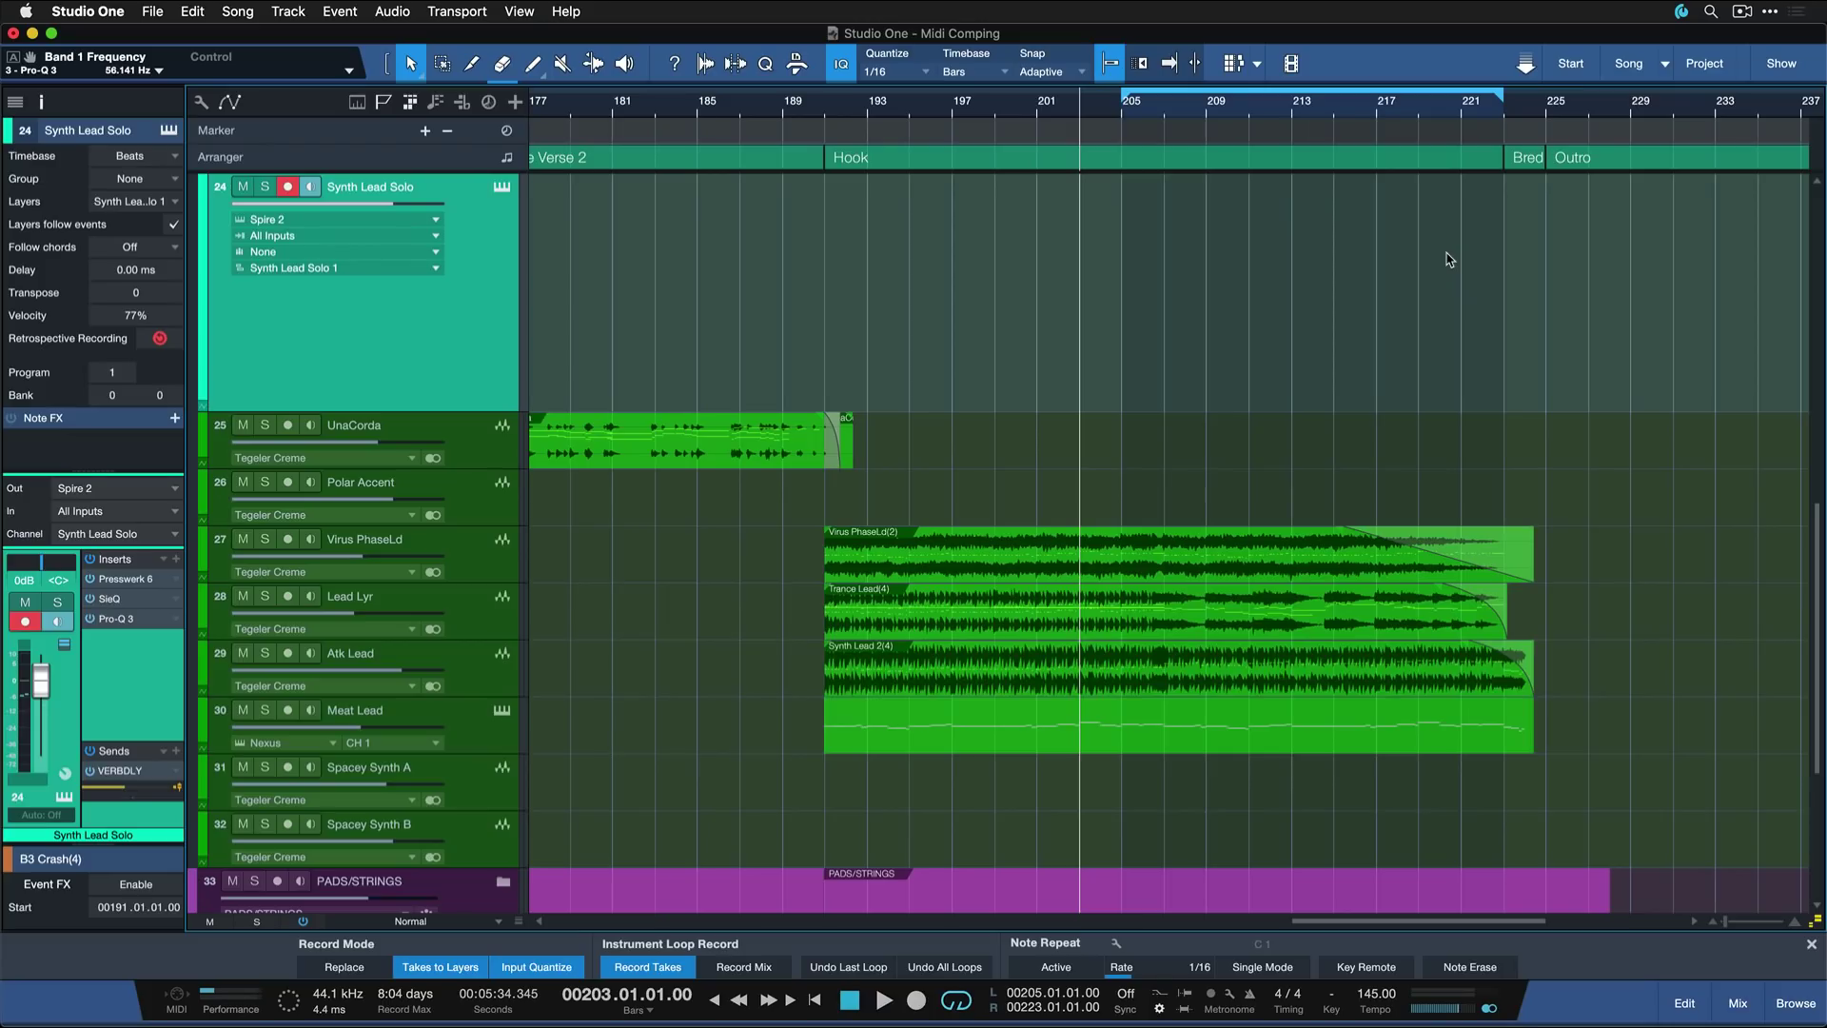
pyautogui.click(345, 967)
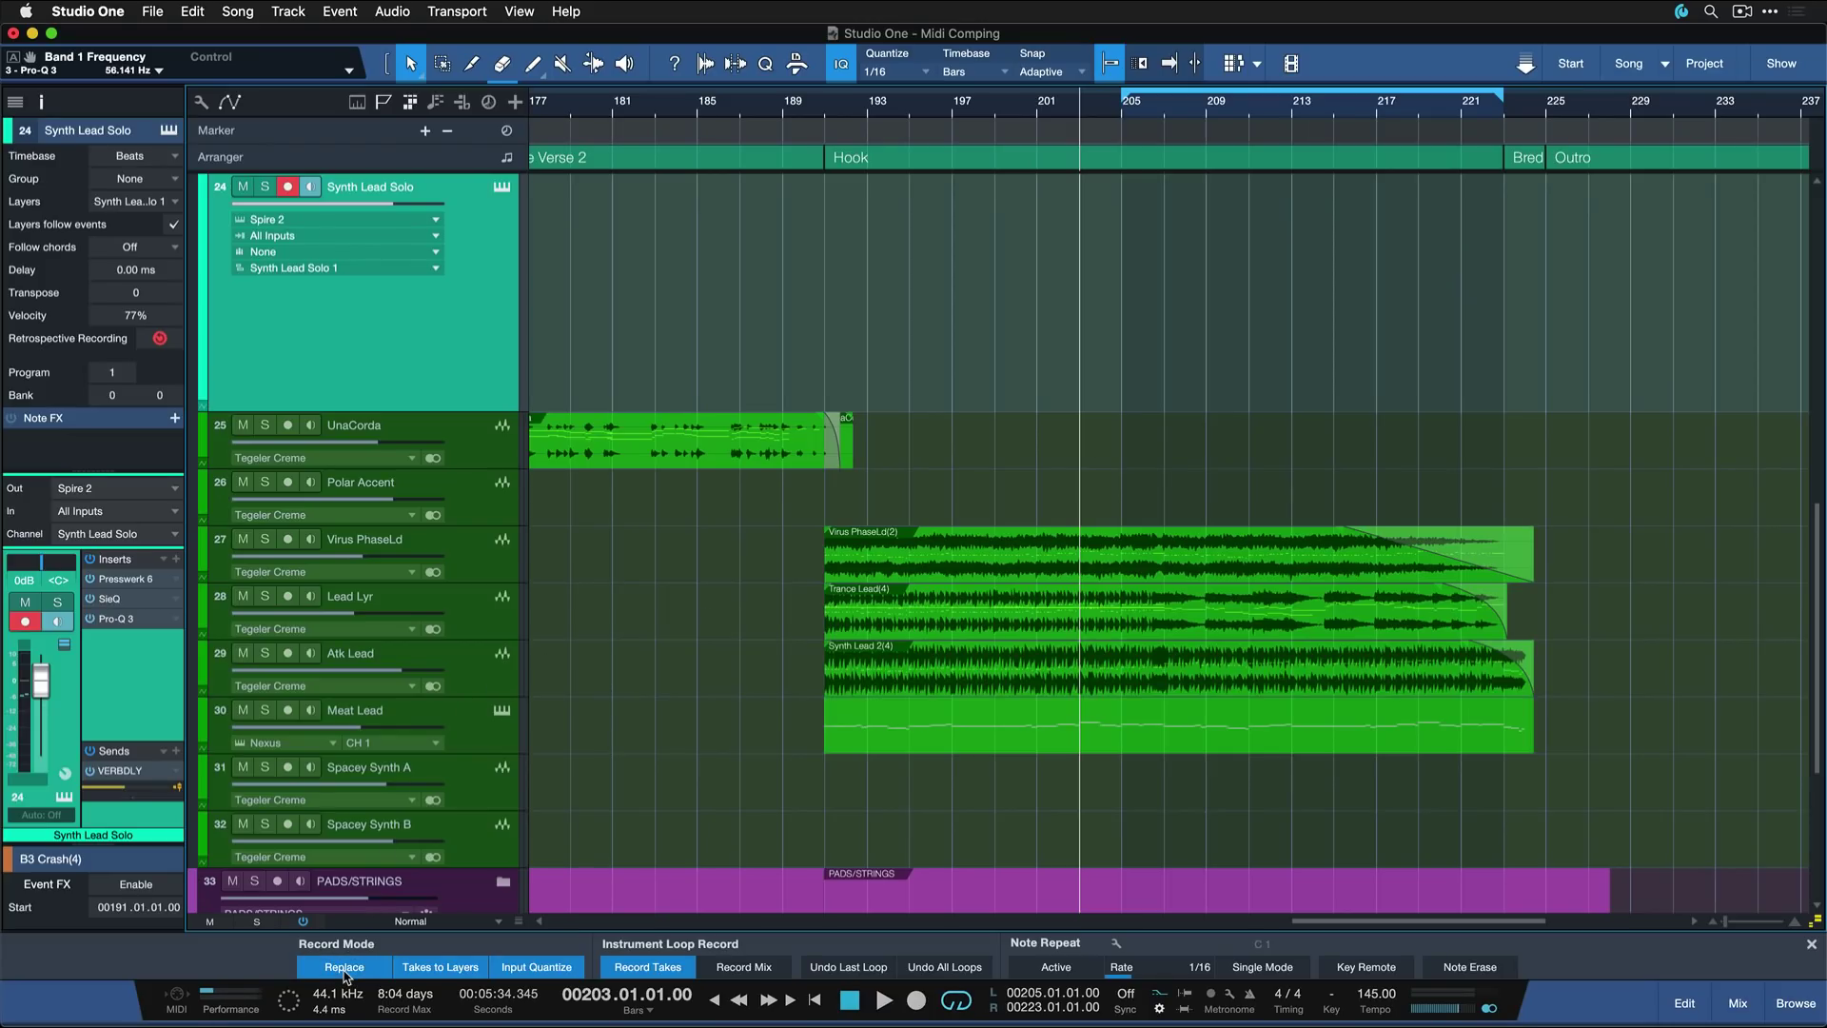
pyautogui.click(345, 969)
pyautogui.click(344, 971)
pyautogui.click(344, 971)
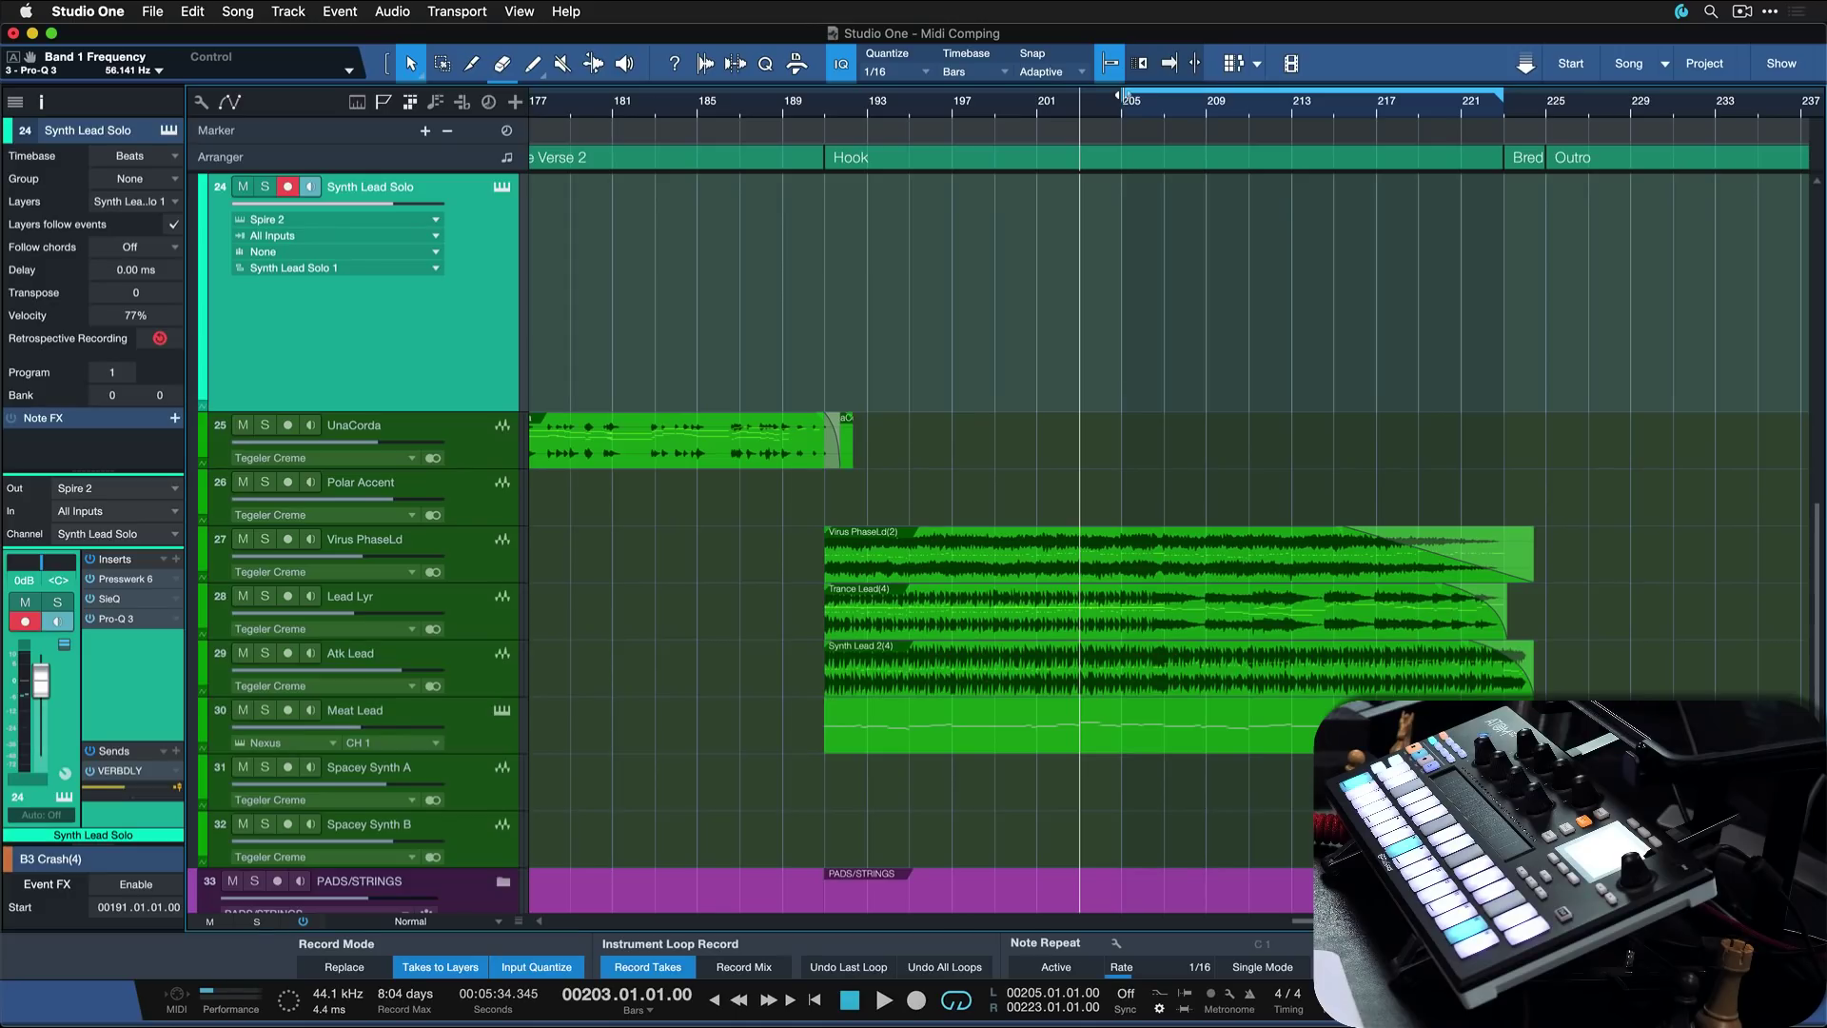
# Step: Record three looped synth lead takes over bars 205–223, starting playback from bar 203
pyautogui.press('KP_1')
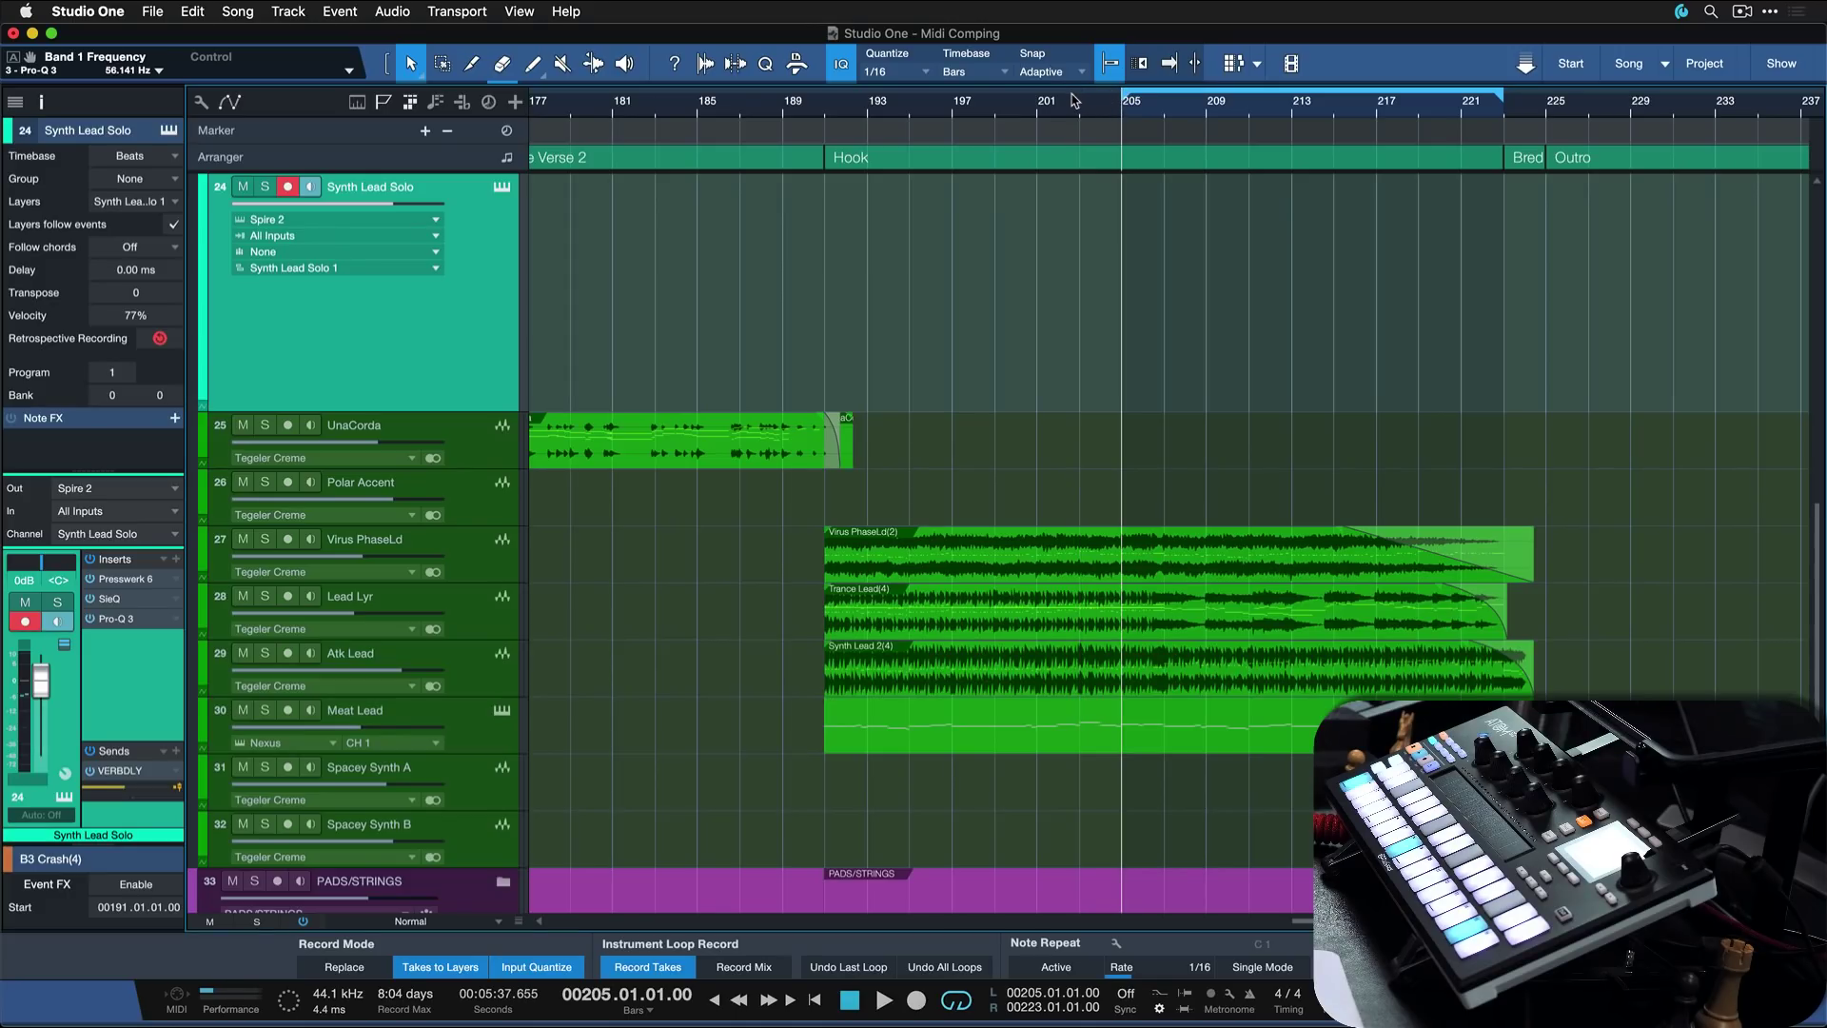
pyautogui.click(1074, 100)
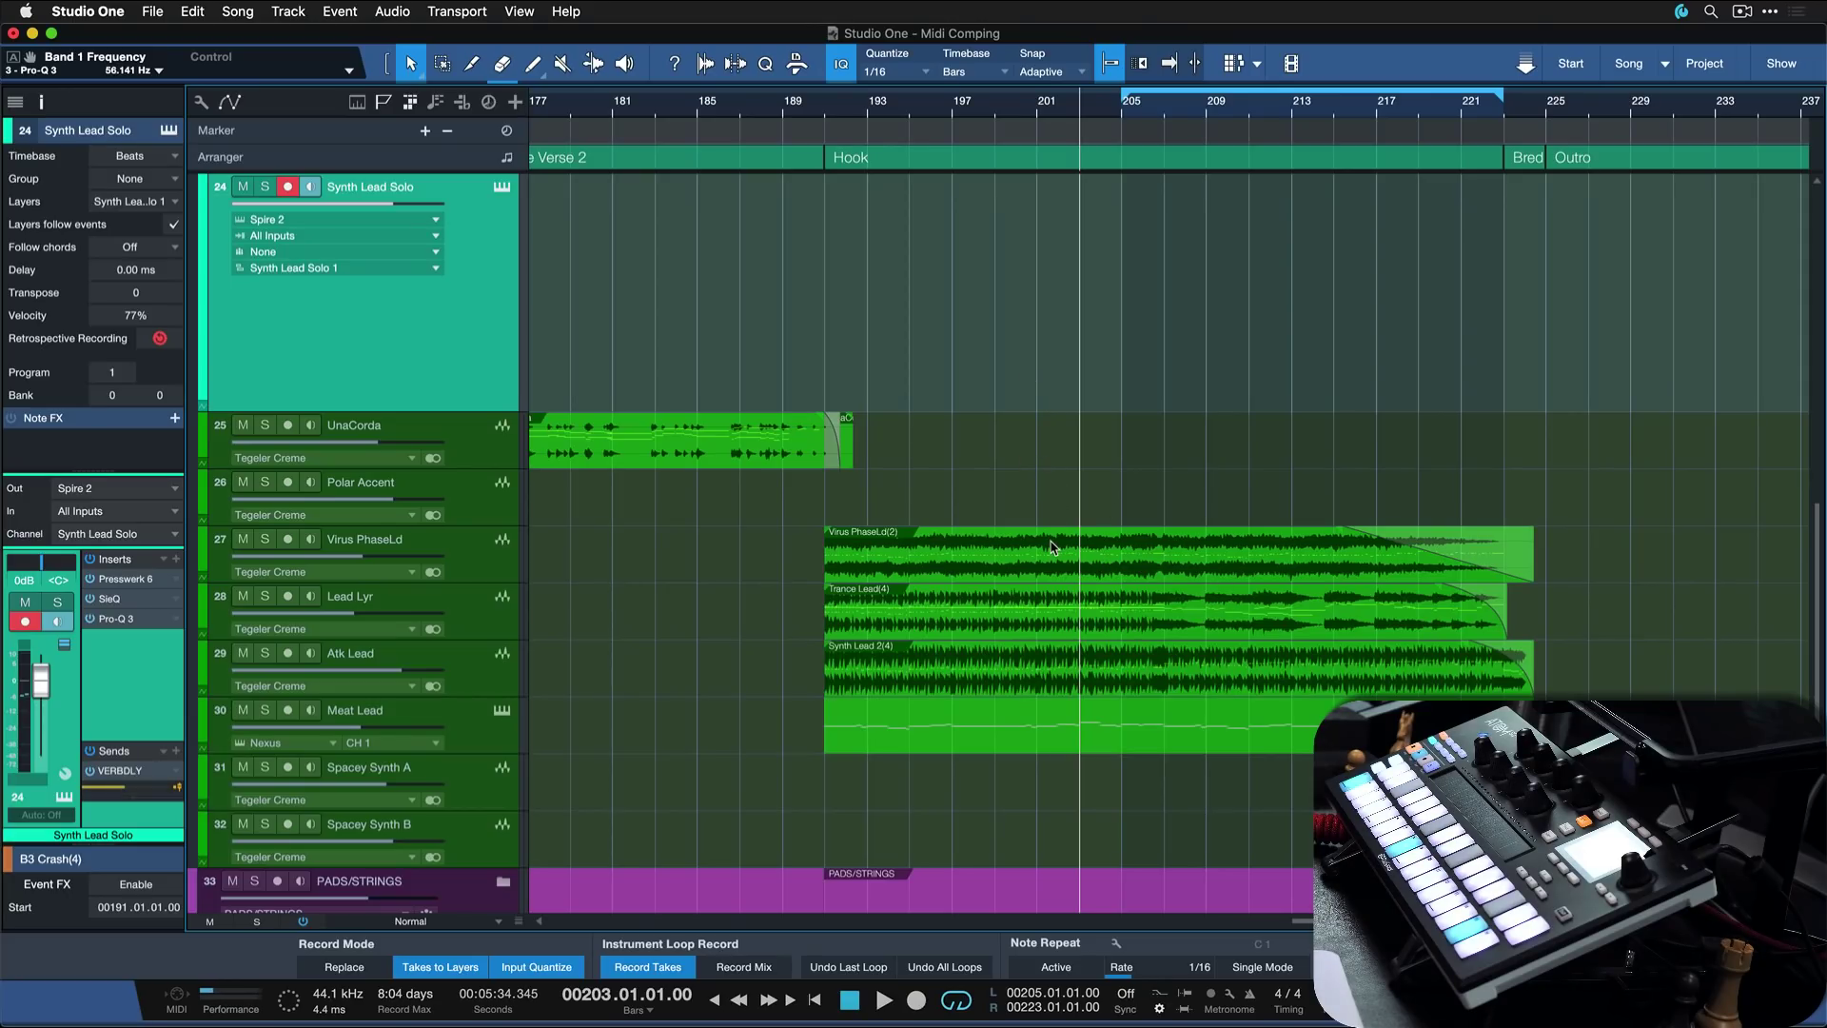
pyautogui.press('KP_Multiply')
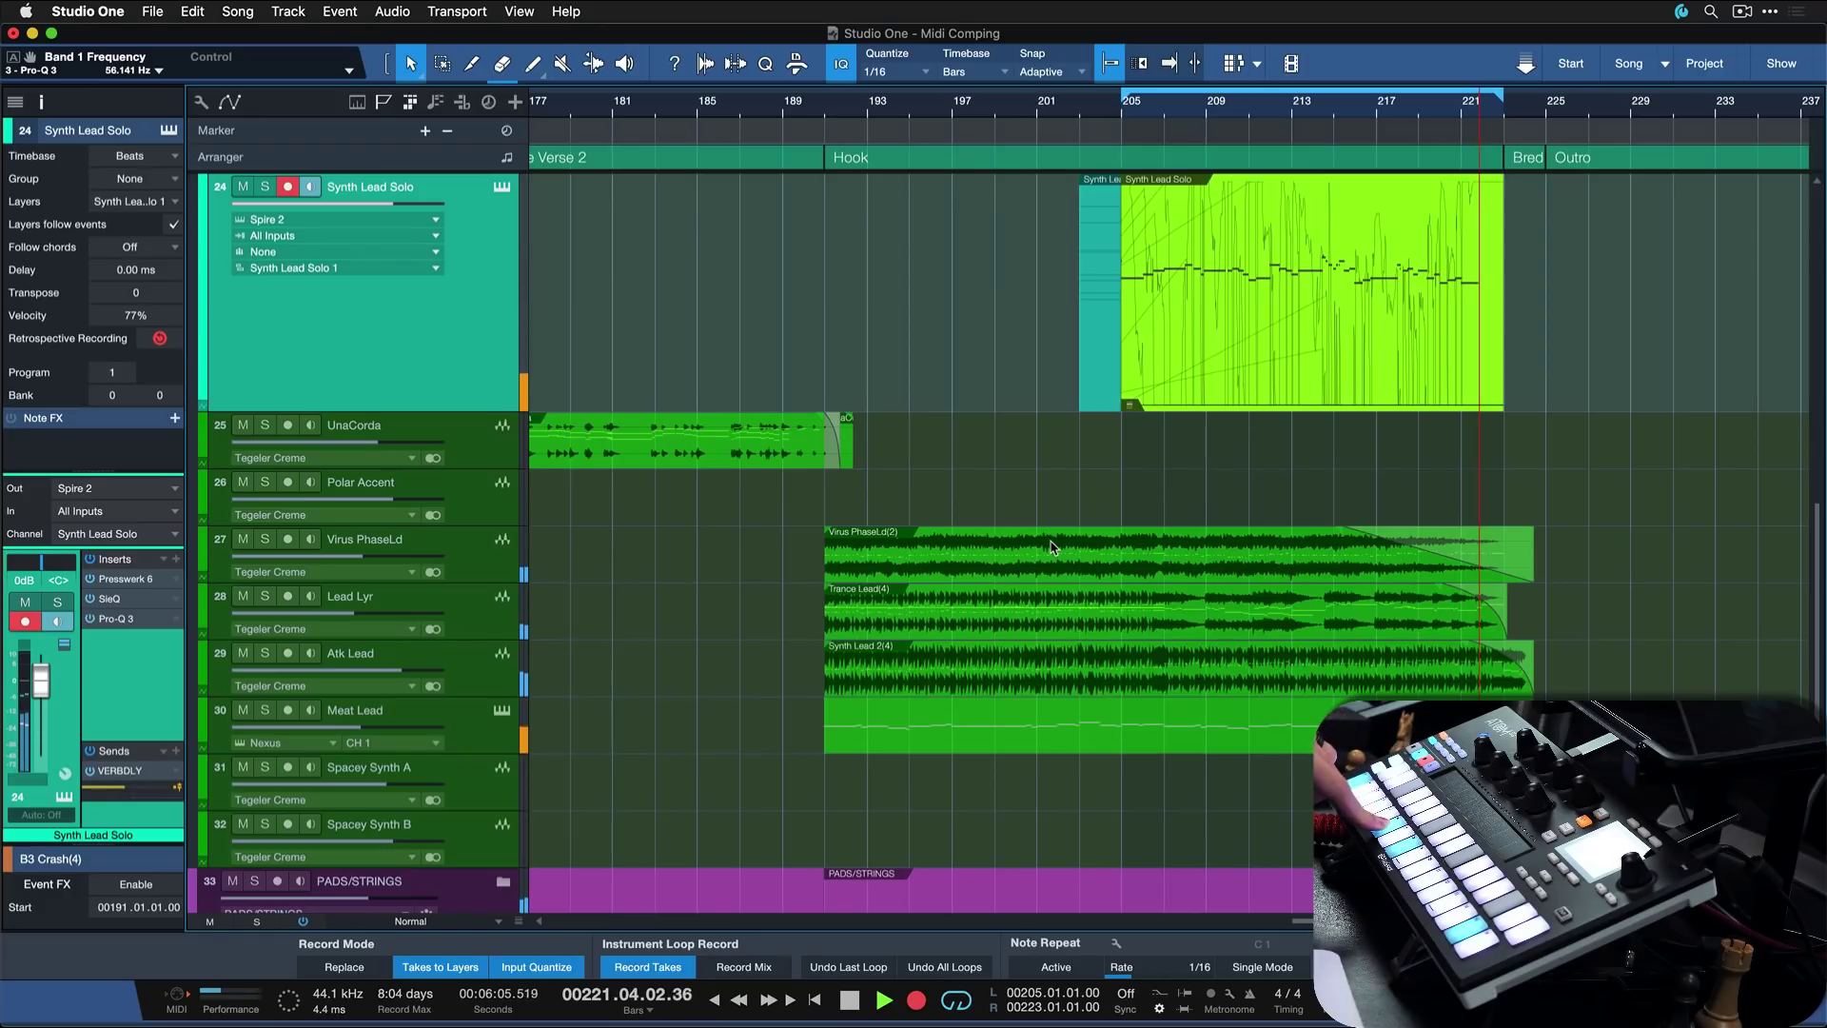
pyautogui.press('space')
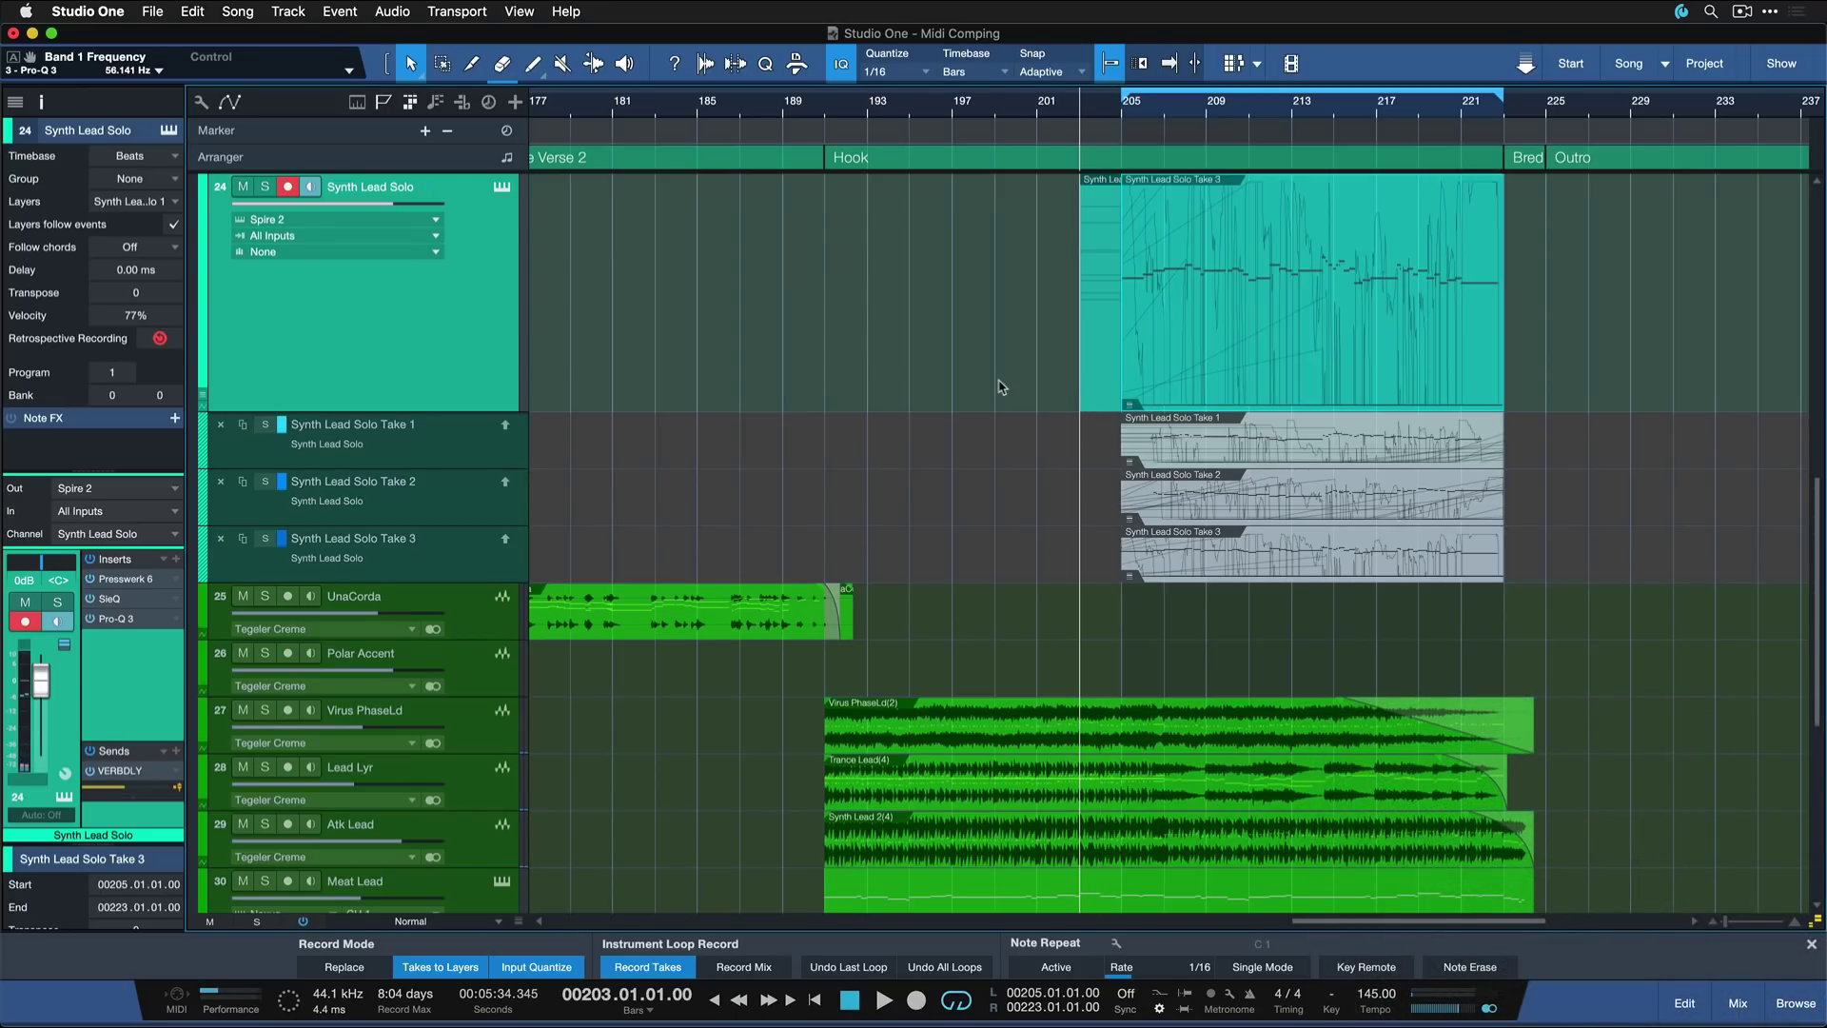
# Step: Delete all recorded events from the Synth Lead Solo main lane, keeping the three take layers
pyautogui.moveTo(1001, 387); pyautogui.dragTo(1437, 381)
pyautogui.click(1260, 330)
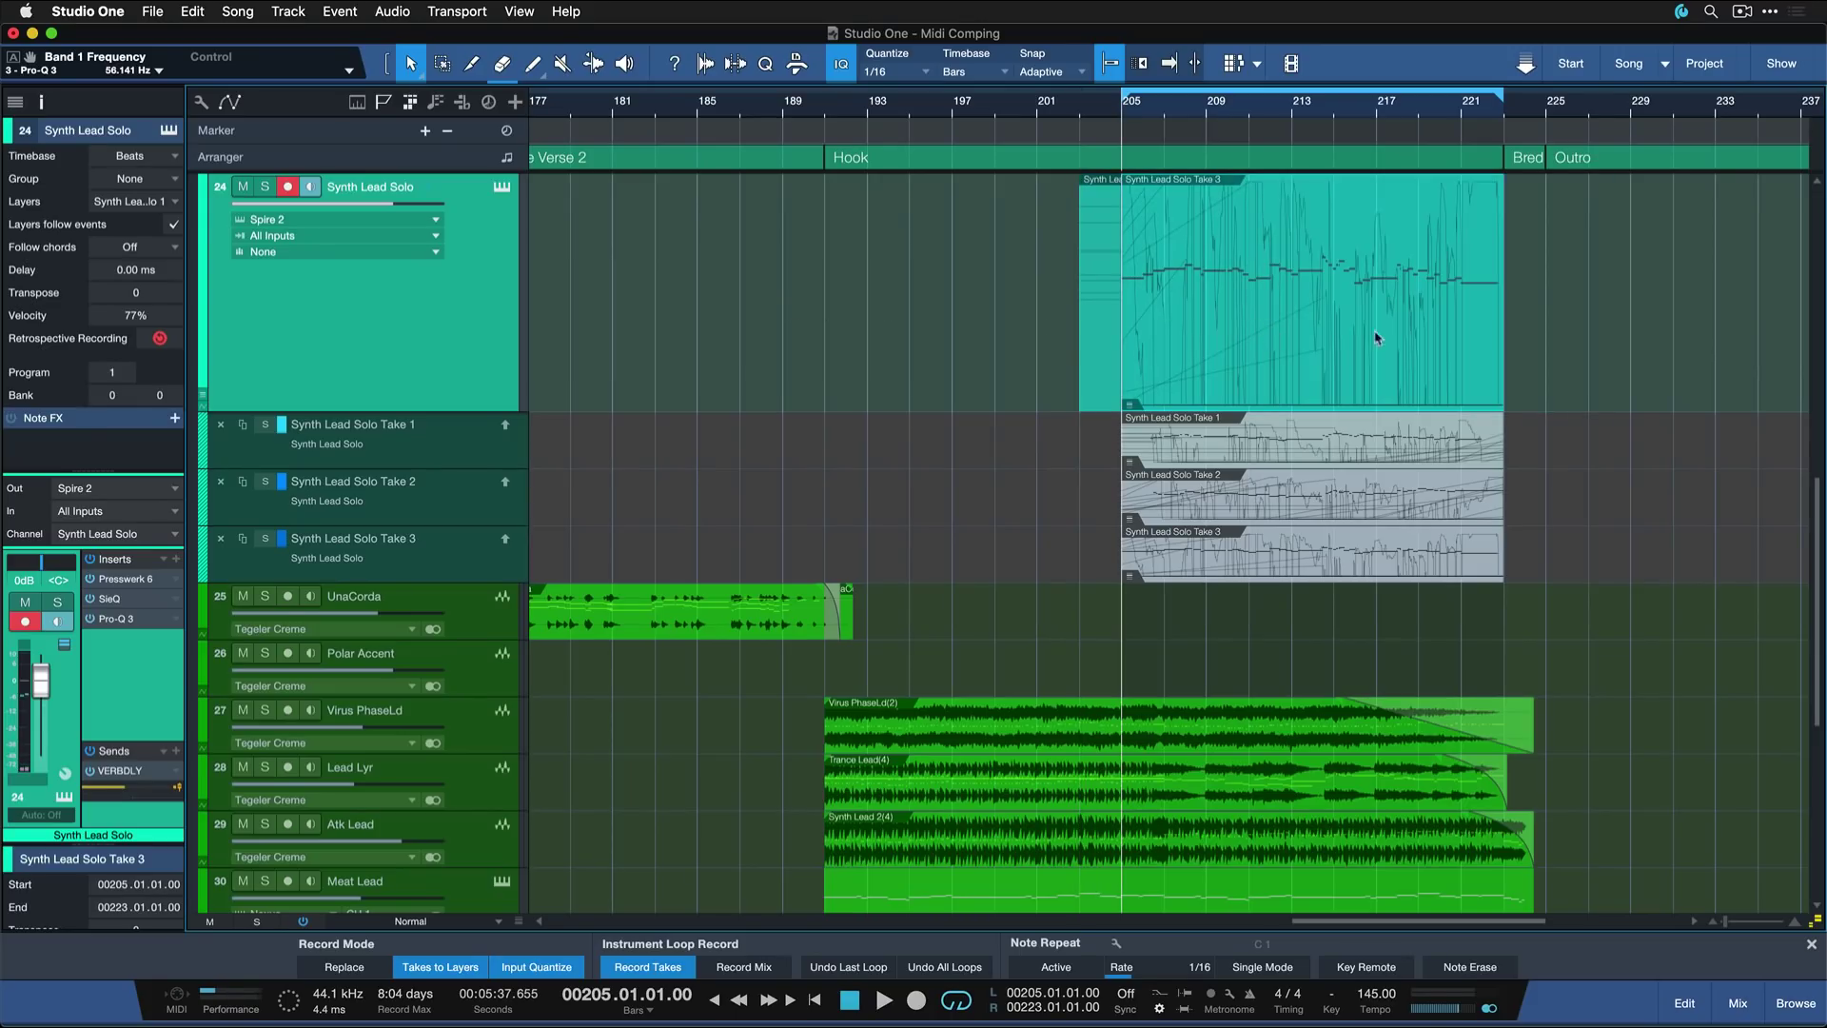
pyautogui.moveTo(1604, 333); pyautogui.dragTo(867, 298)
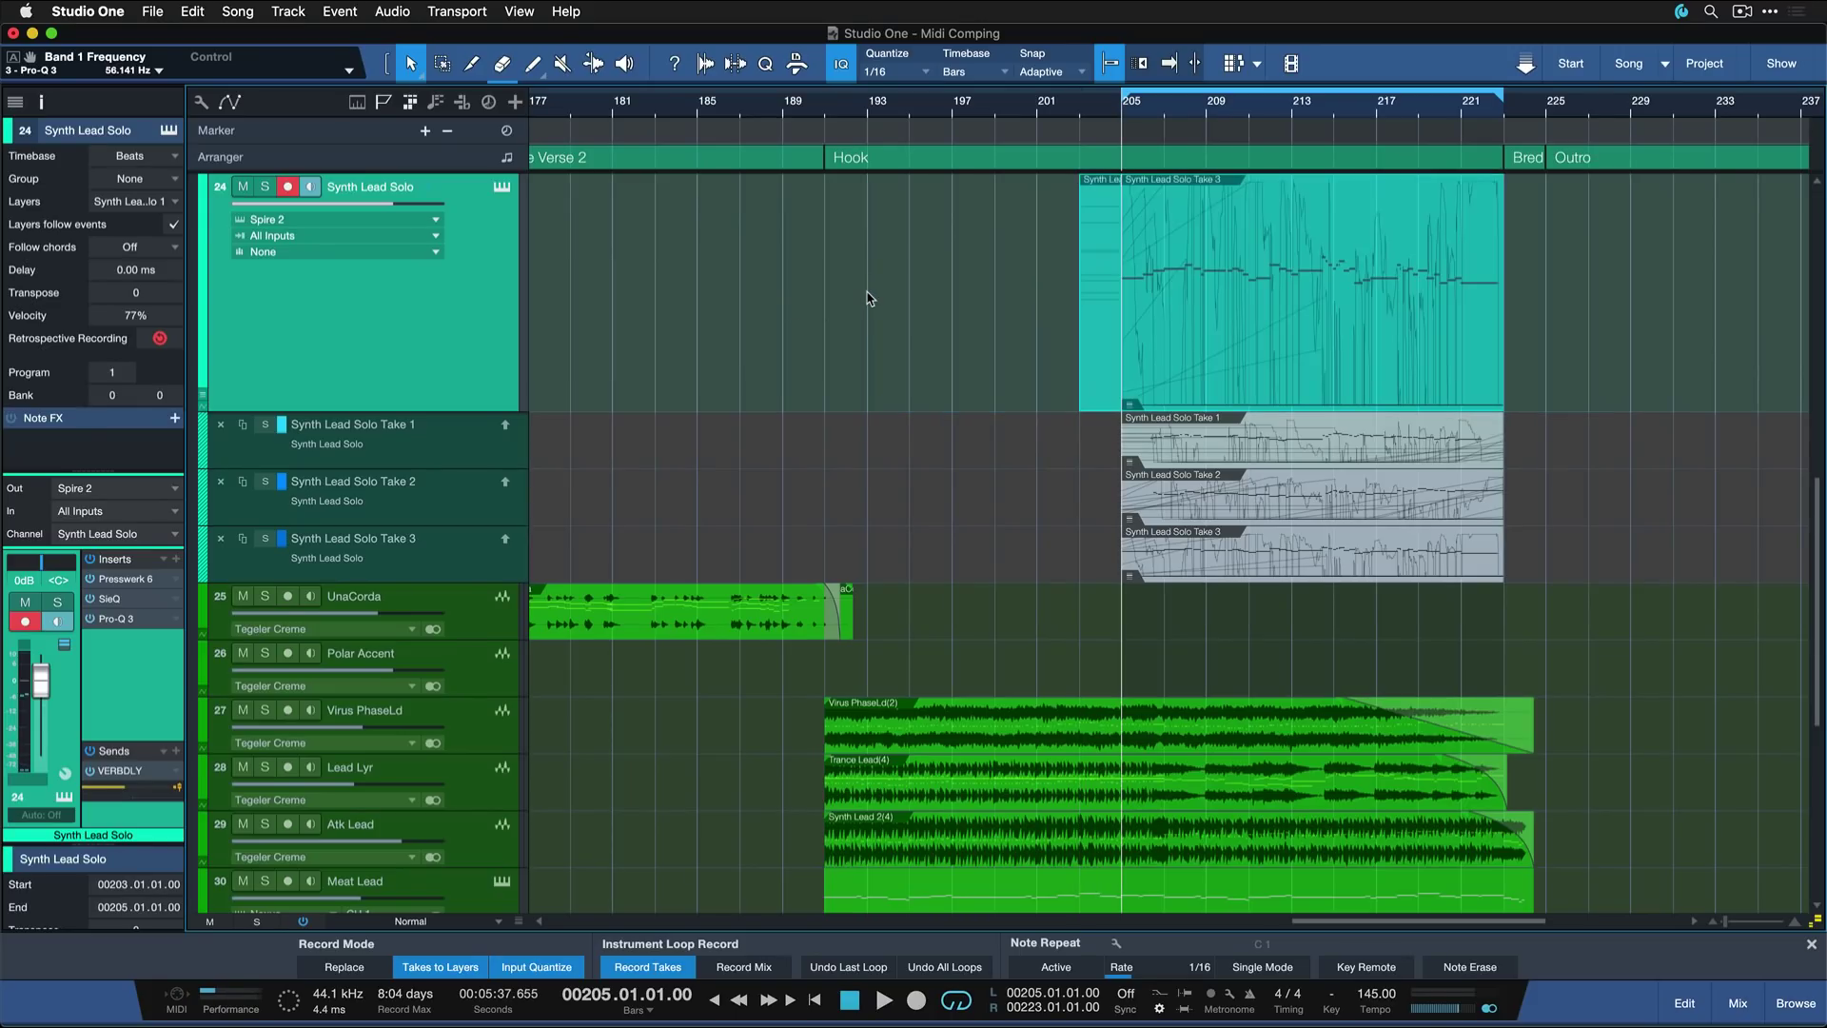
pyautogui.press('Delete')
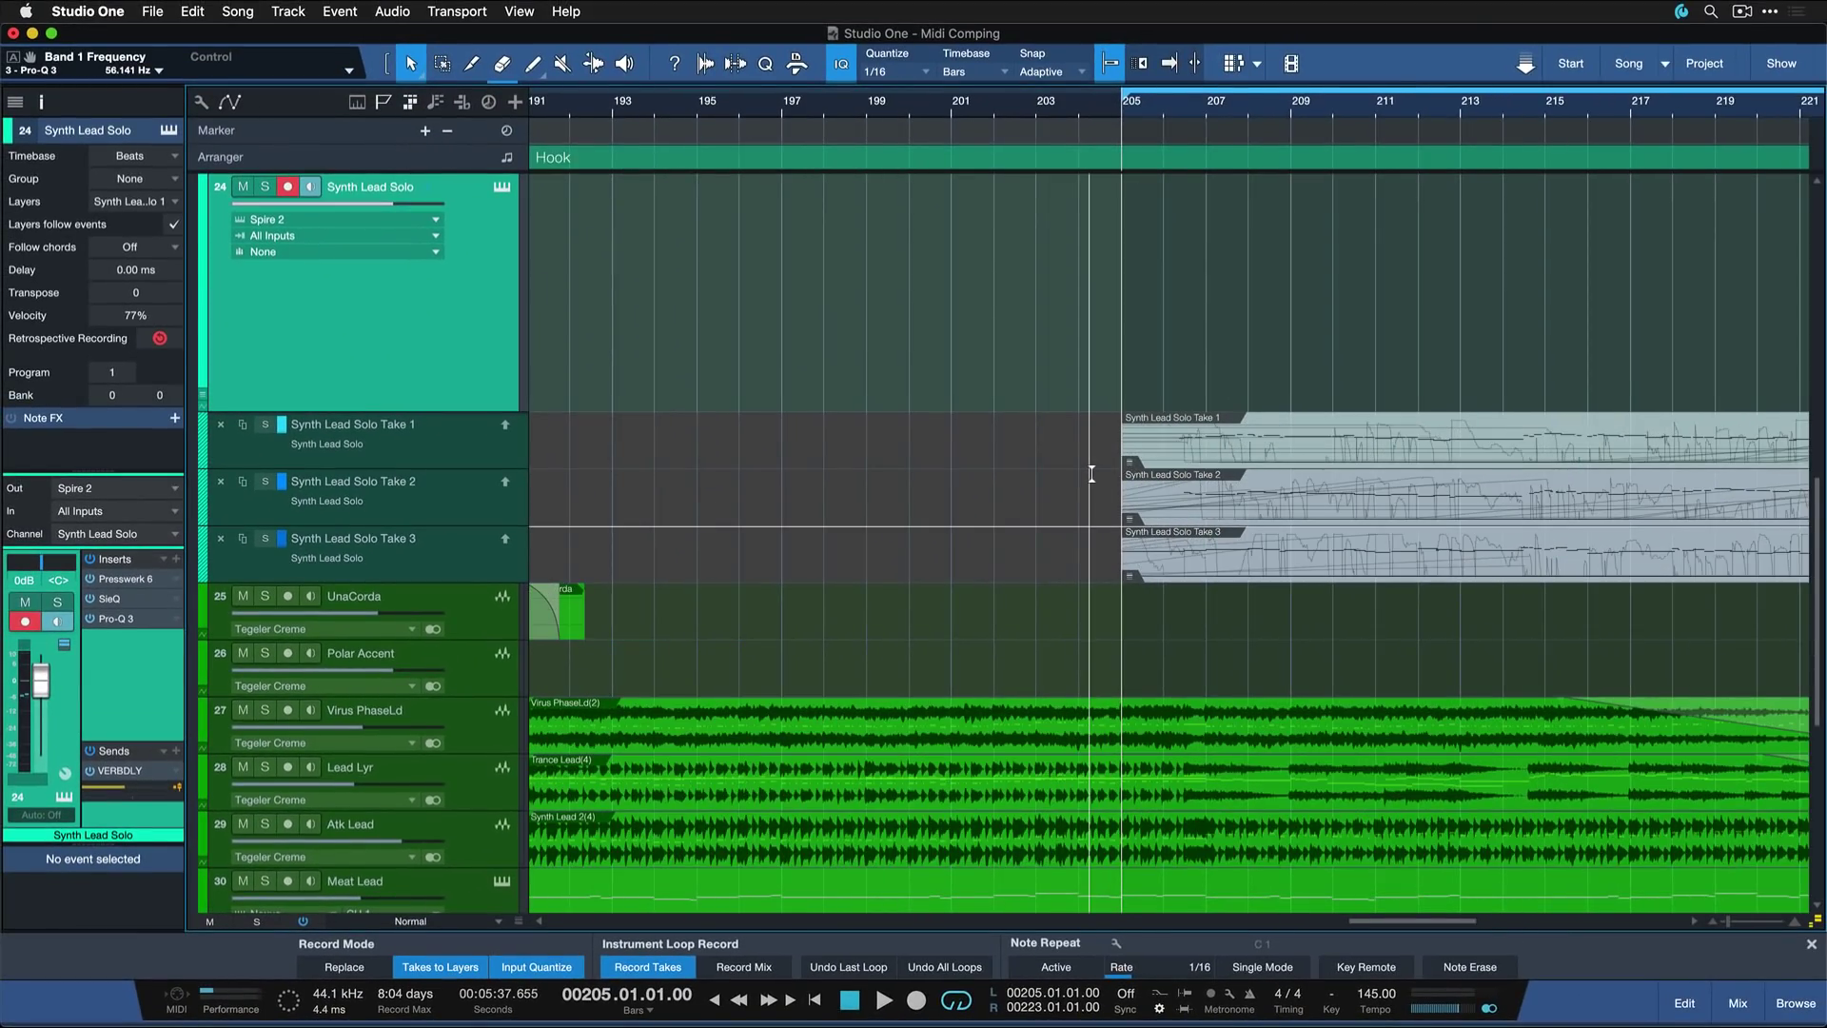
# Step: Comp Take 1 into the main lane across the solo from bar 205
pyautogui.hscroll(3, 1092, 473)
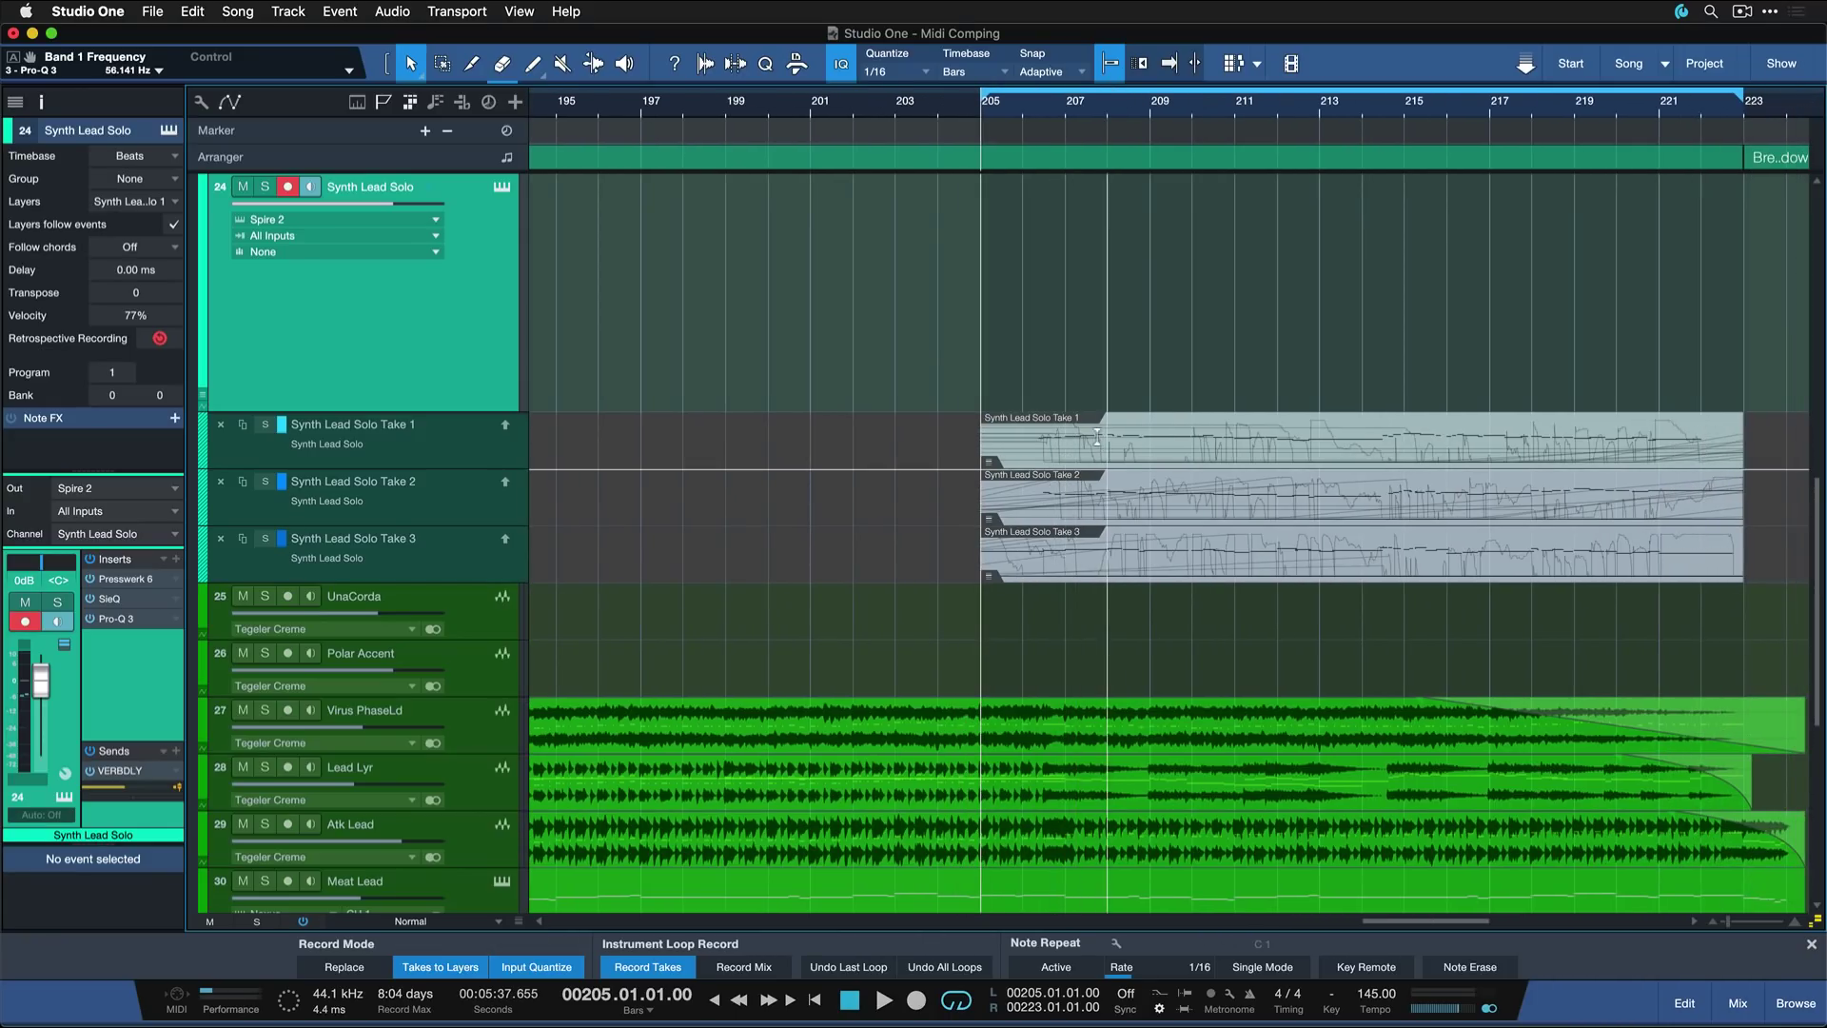
pyautogui.moveTo(1010, 438); pyautogui.dragTo(1757, 447)
pyautogui.hscroll(5, 853, 348)
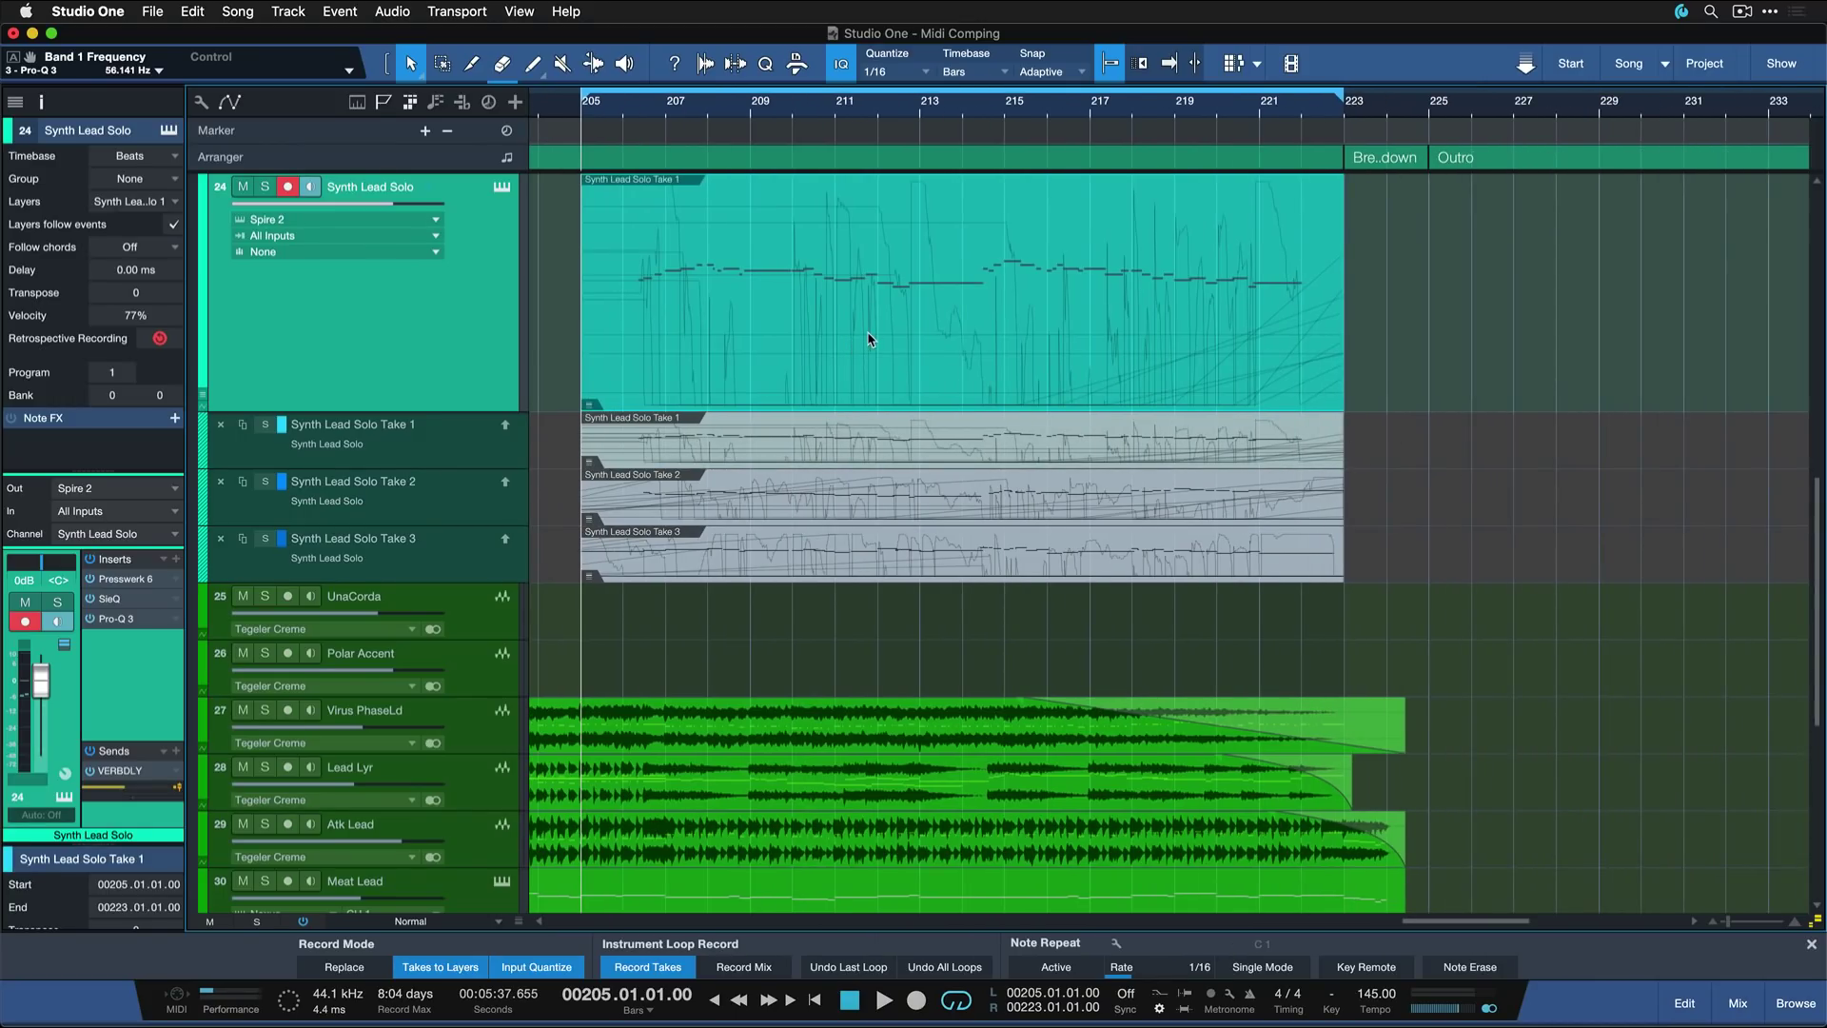
# Step: Return to bar 205 and trial-comp sections of Take 2 and Take 3 into the main lane
pyautogui.click(590, 114)
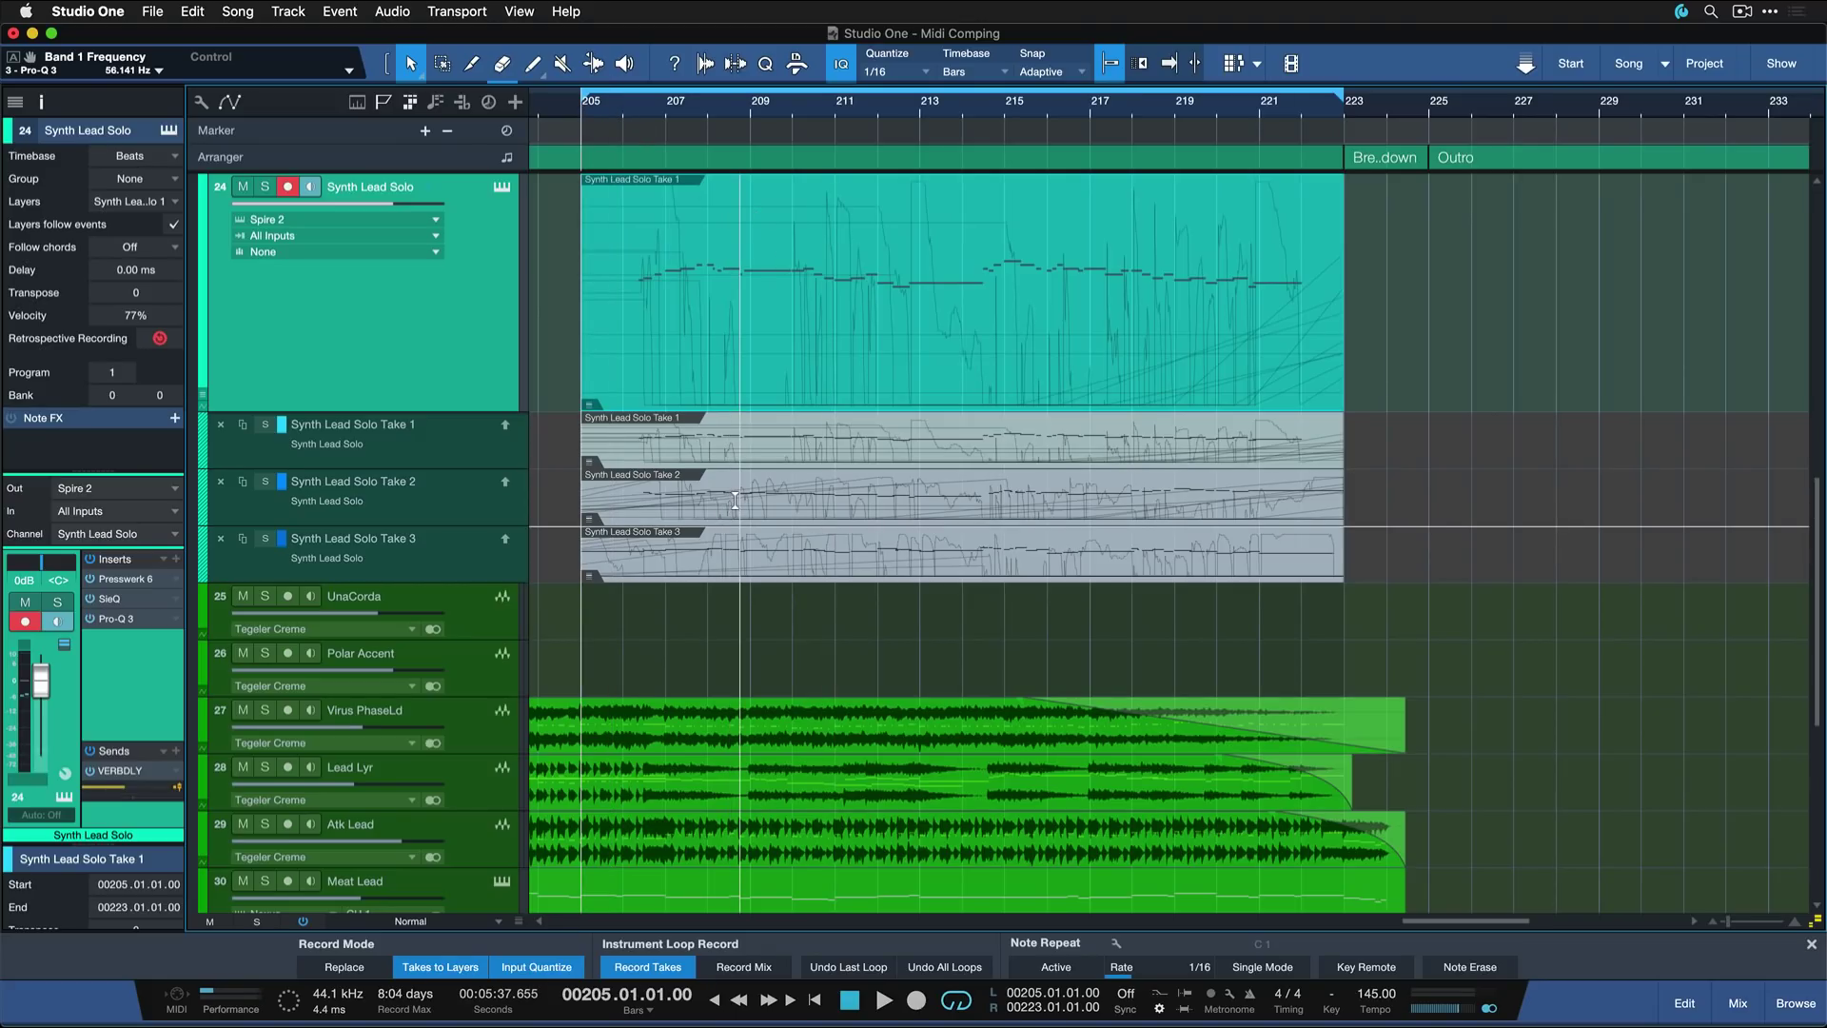
pyautogui.moveTo(761, 493); pyautogui.dragTo(919, 493)
pyautogui.moveTo(910, 561); pyautogui.dragTo(1056, 561)
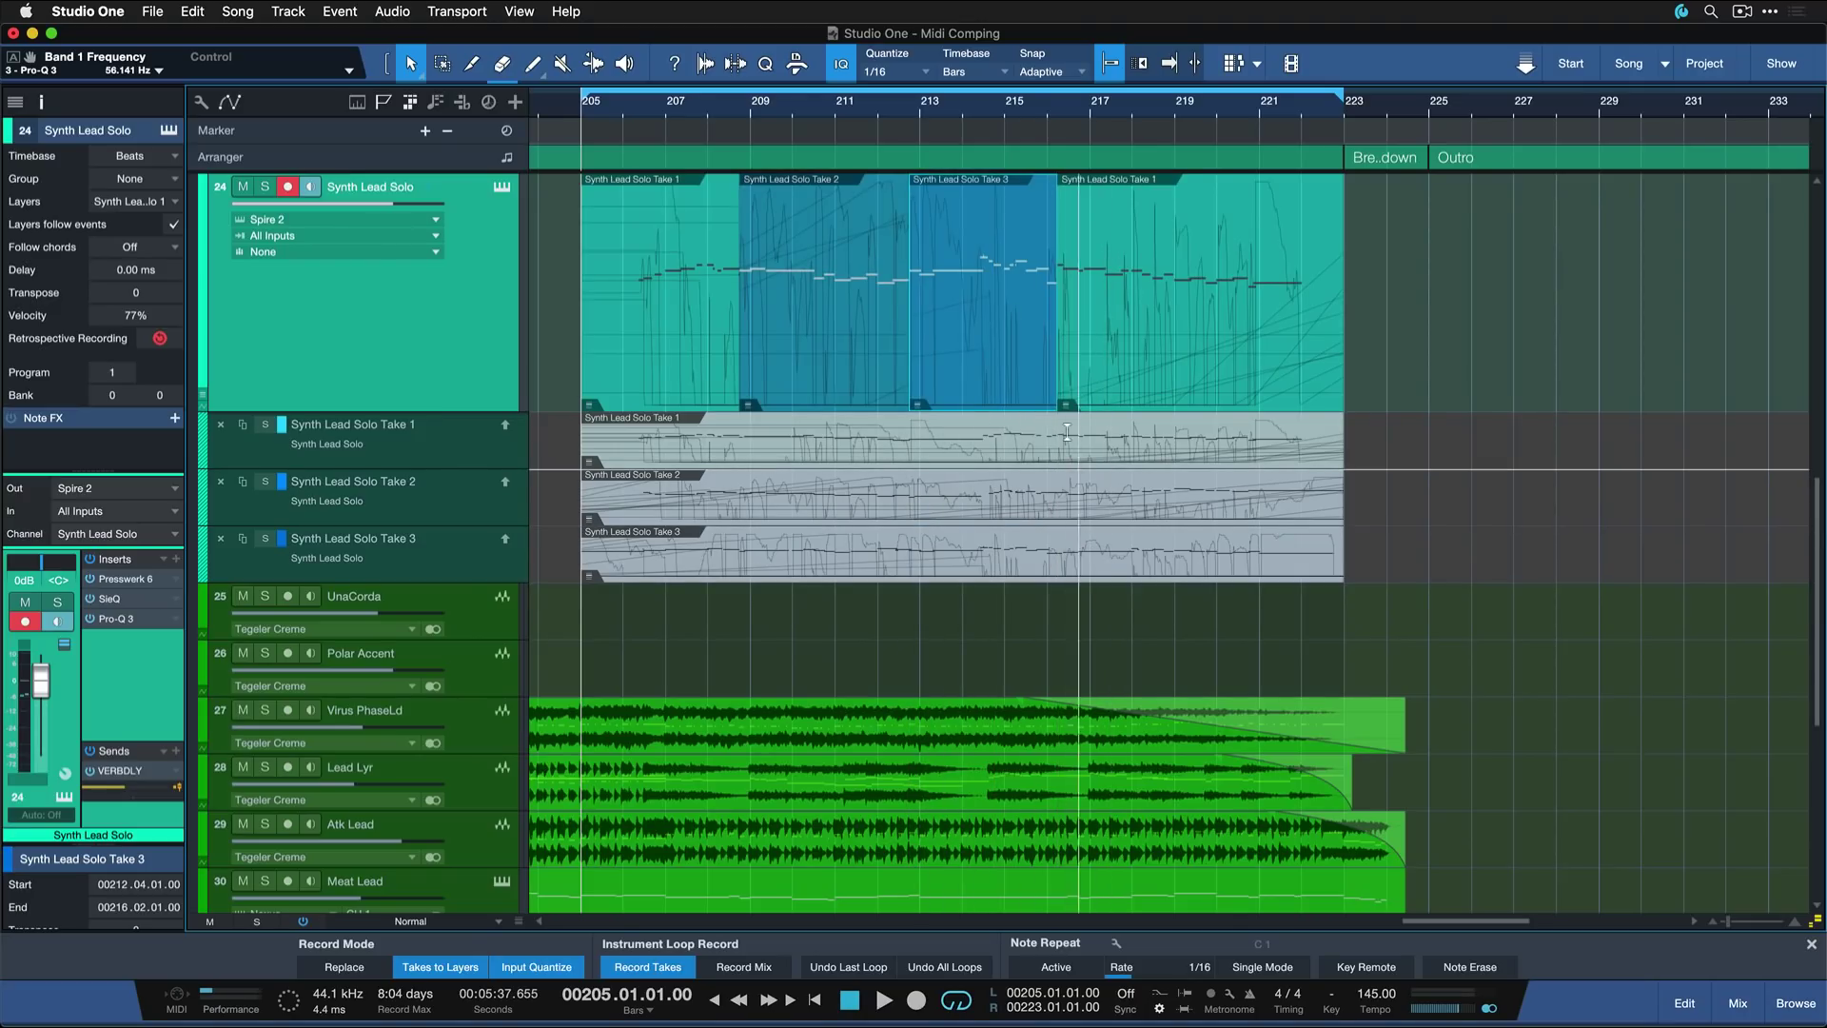
# Step: Colour the Take 2 layer red and Take 3 green, undoing the trial Take 2/Take 3 comps
pyautogui.press('super+z')
pyautogui.press('super+z')
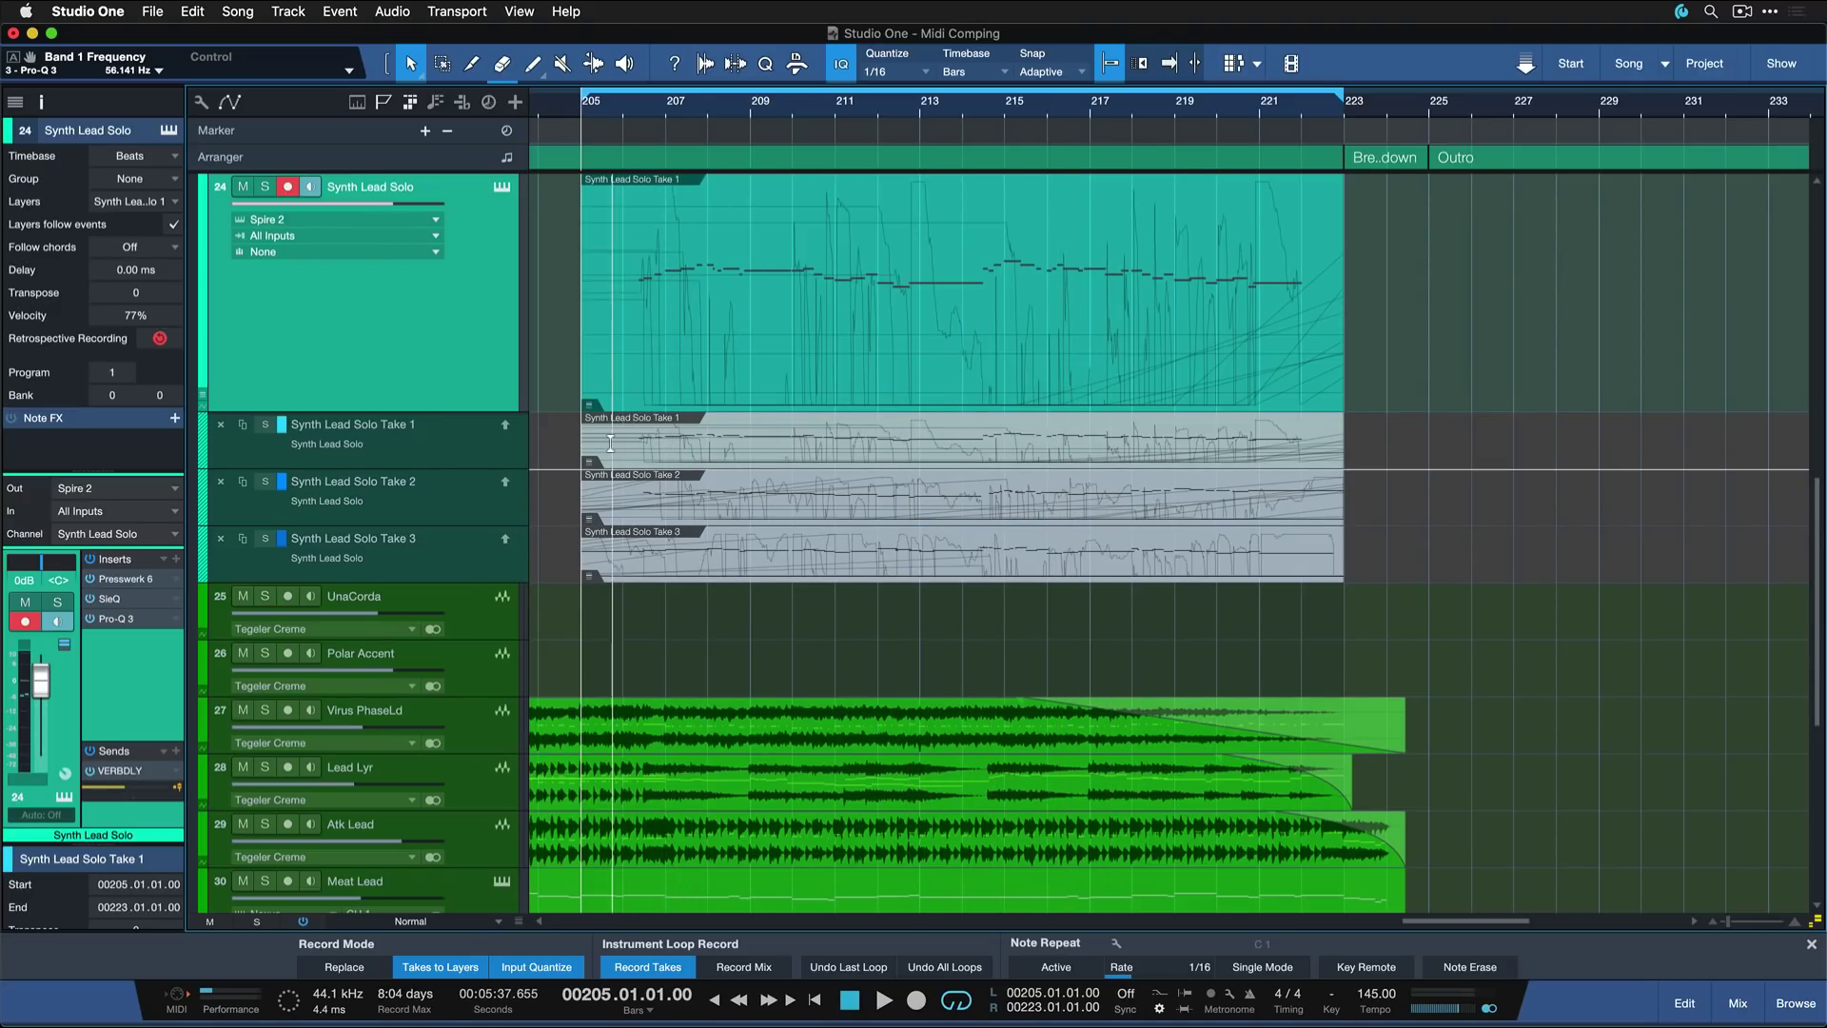
pyautogui.click(283, 481)
pyautogui.click(318, 577)
pyautogui.click(283, 539)
pyautogui.click(319, 583)
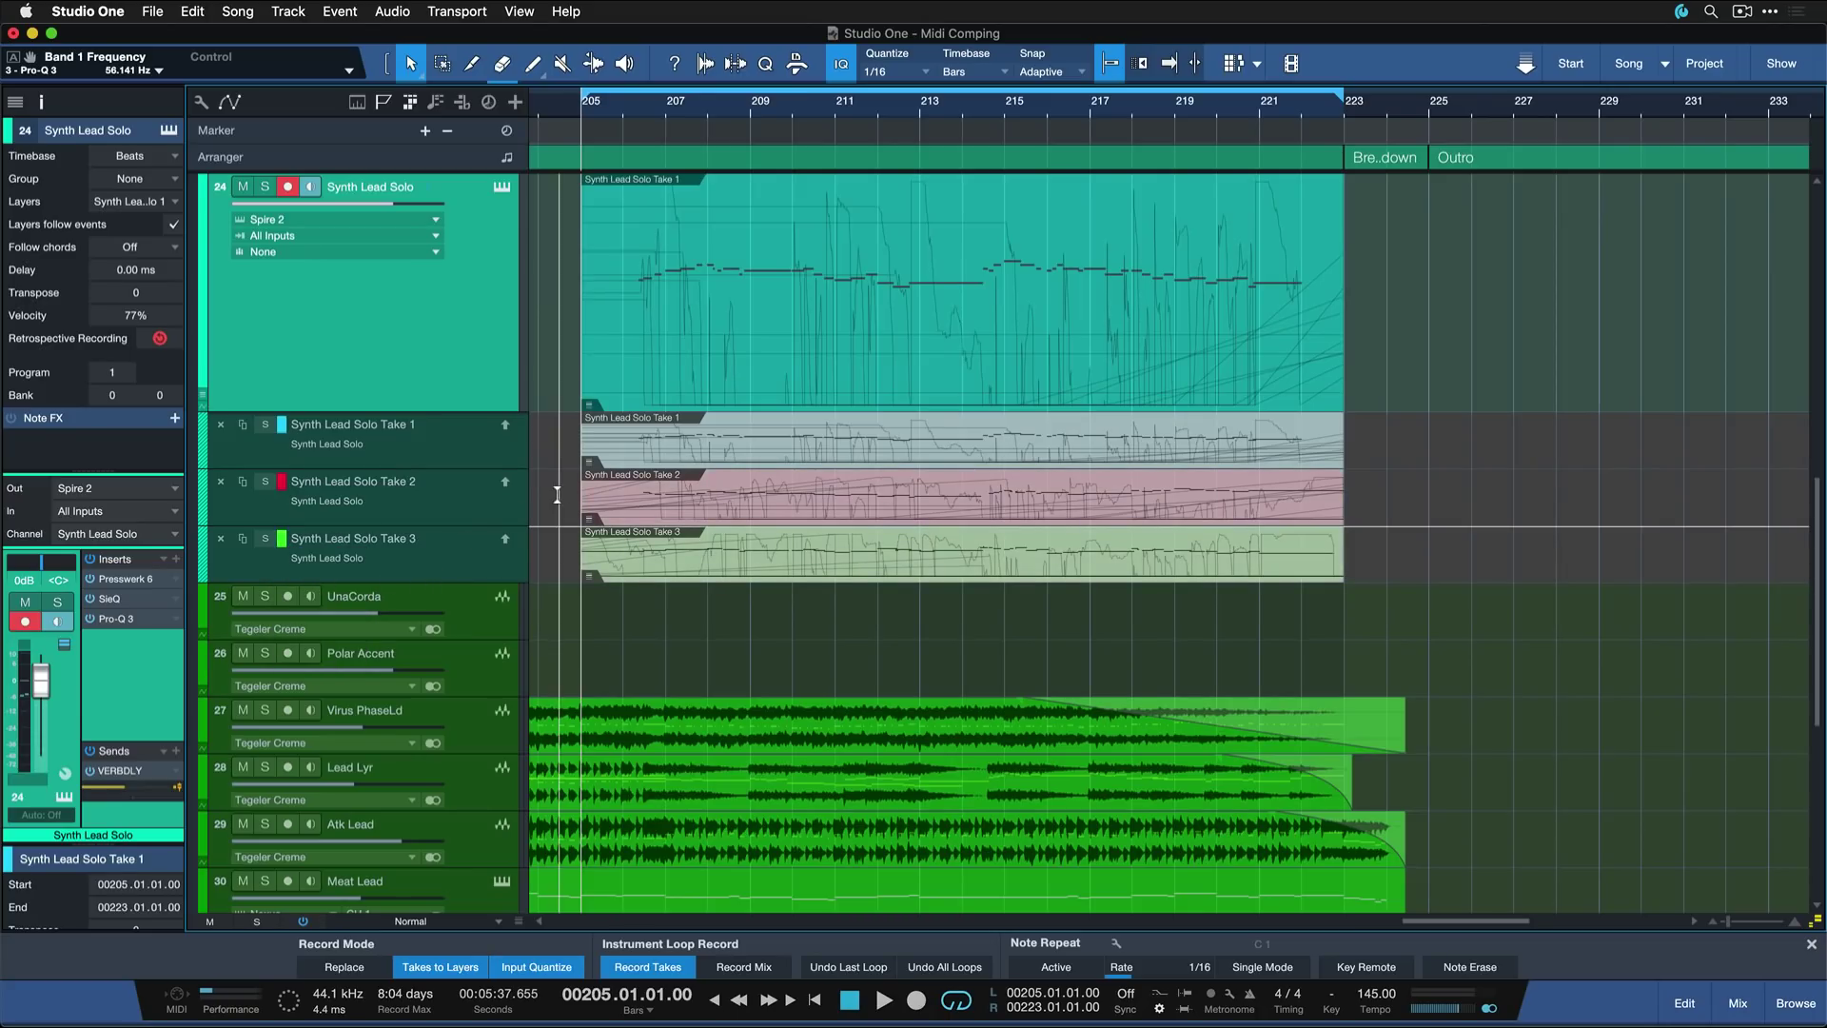
pyautogui.moveTo(684, 490); pyautogui.dragTo(1004, 550)
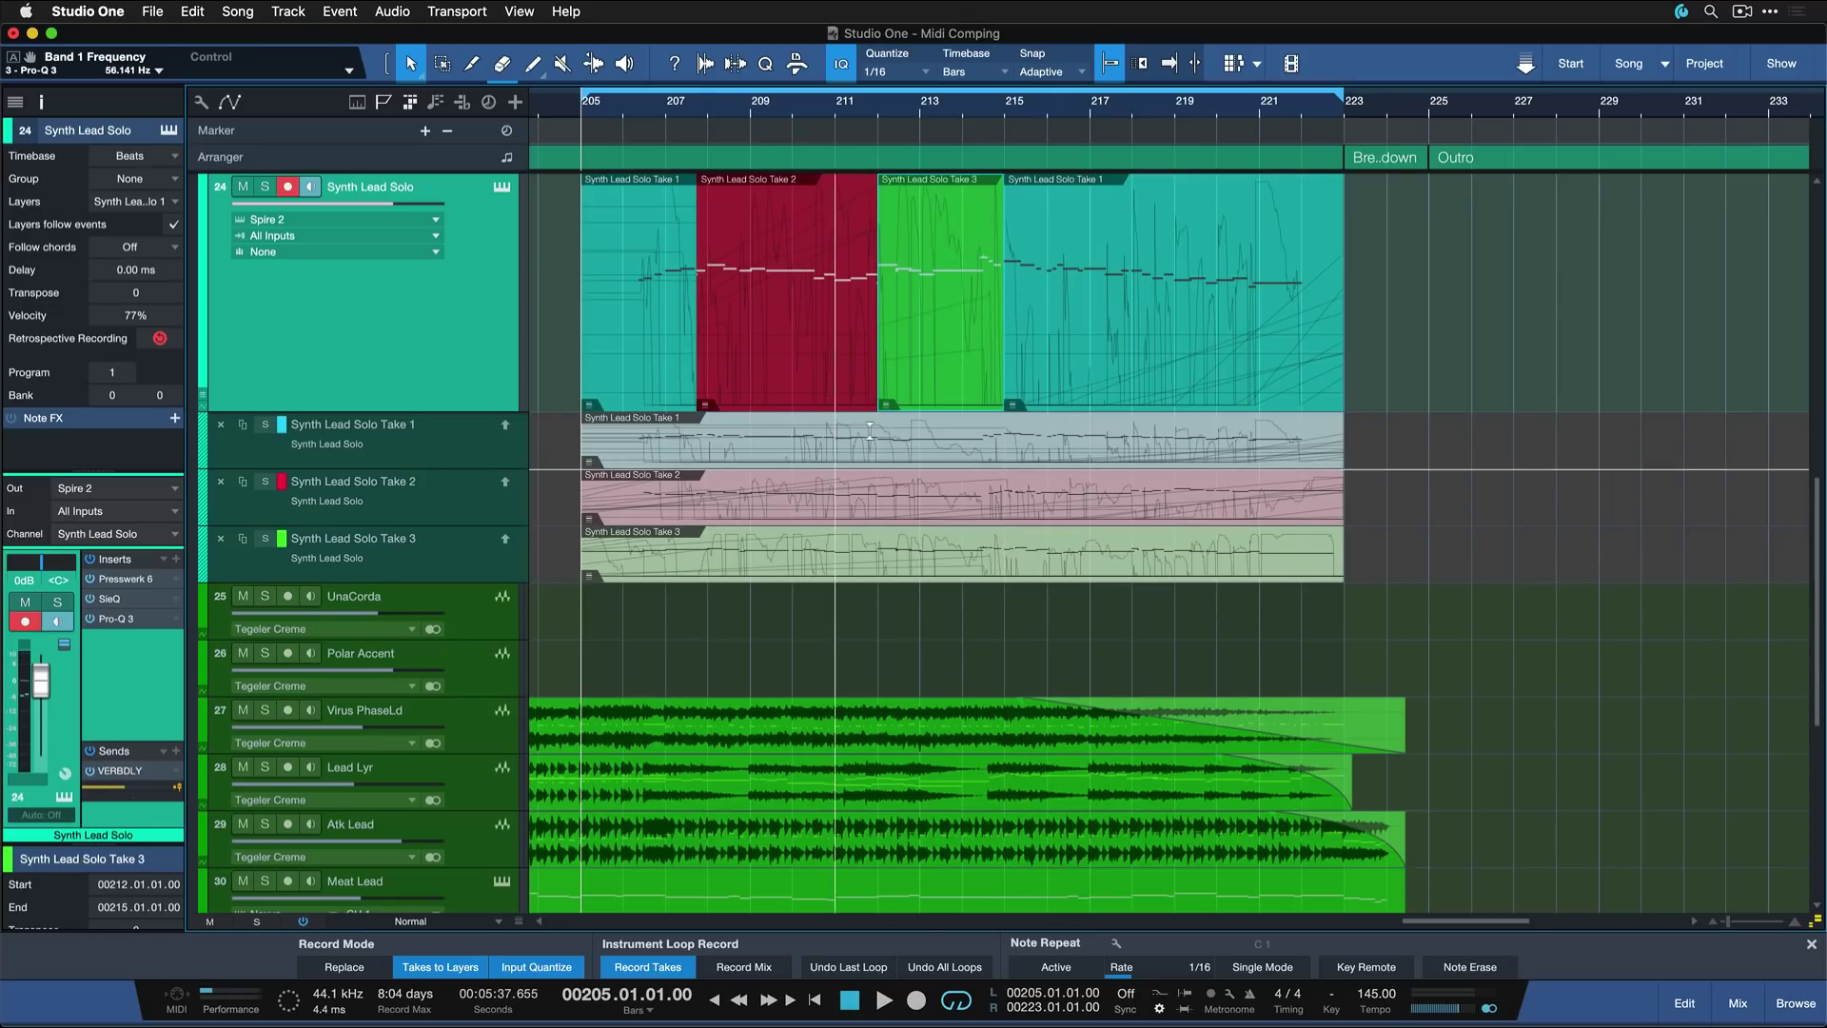
pyautogui.press('super+z')
pyautogui.press('super+z')
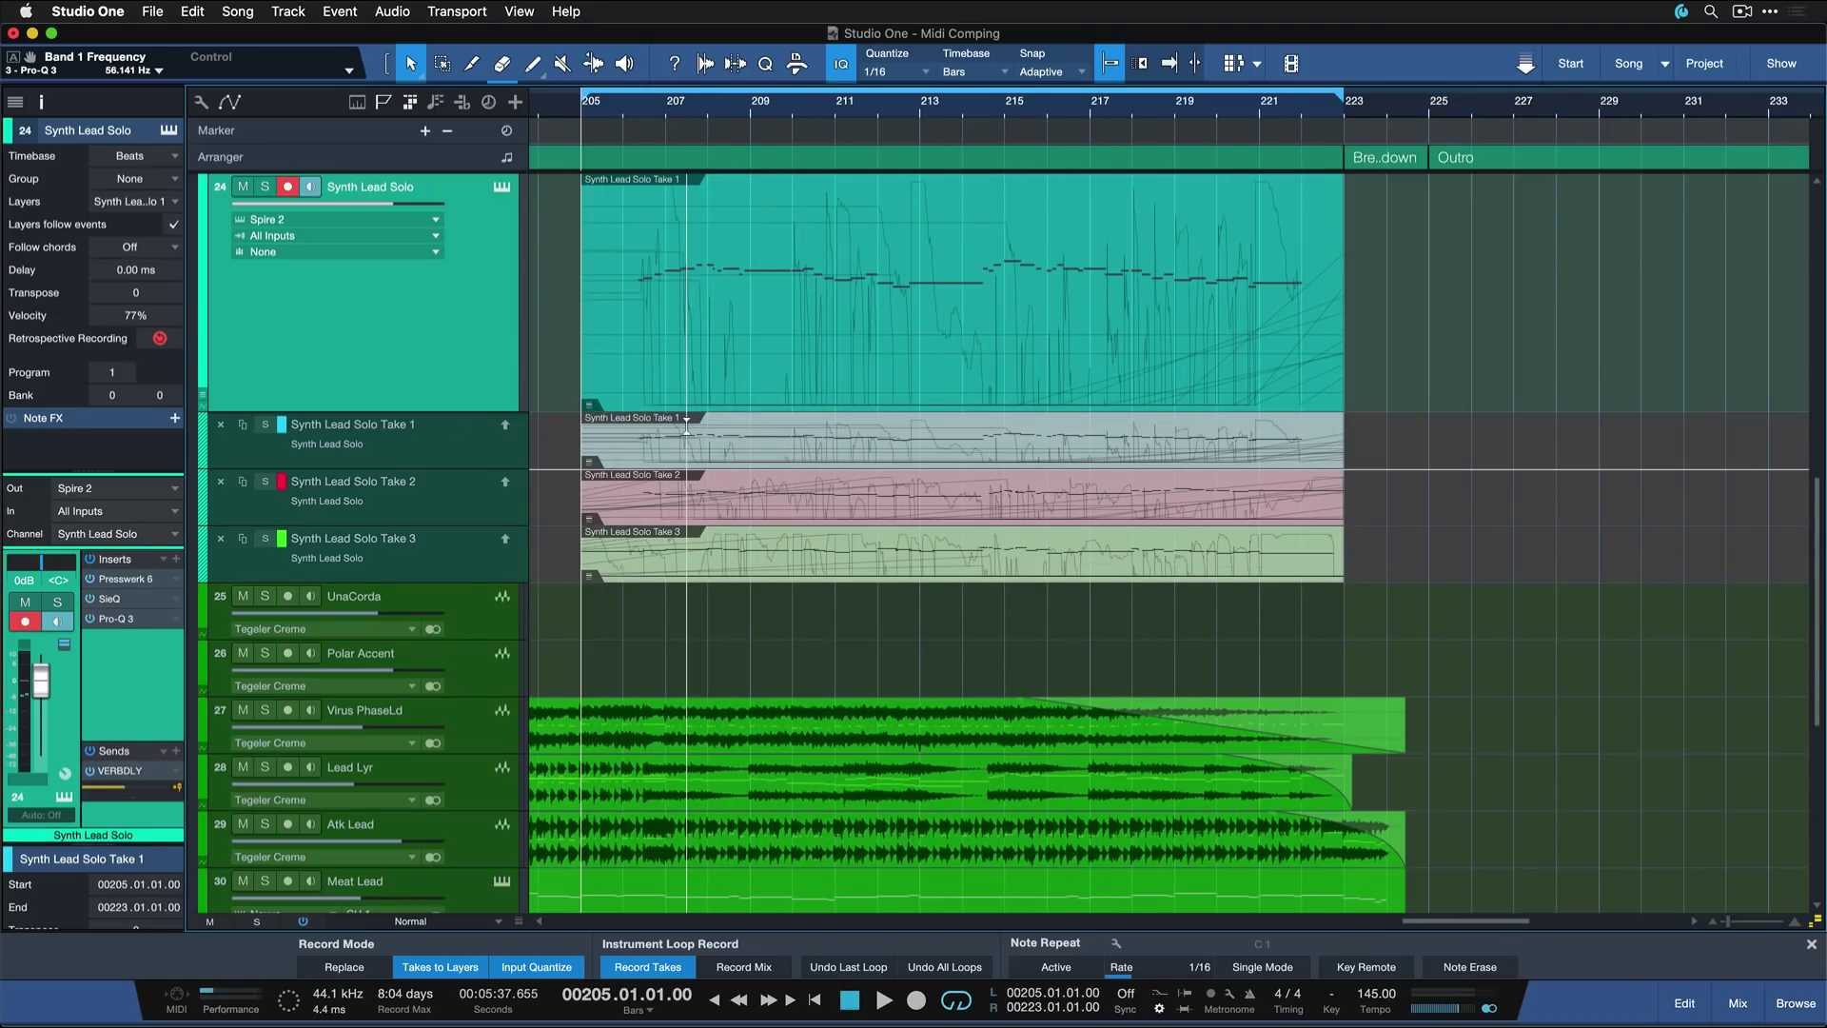
# Step: Audition the takes from bar 205, zooming to show bars 203–218
pyautogui.moveTo(582, 443); pyautogui.dragTo(1364, 442)
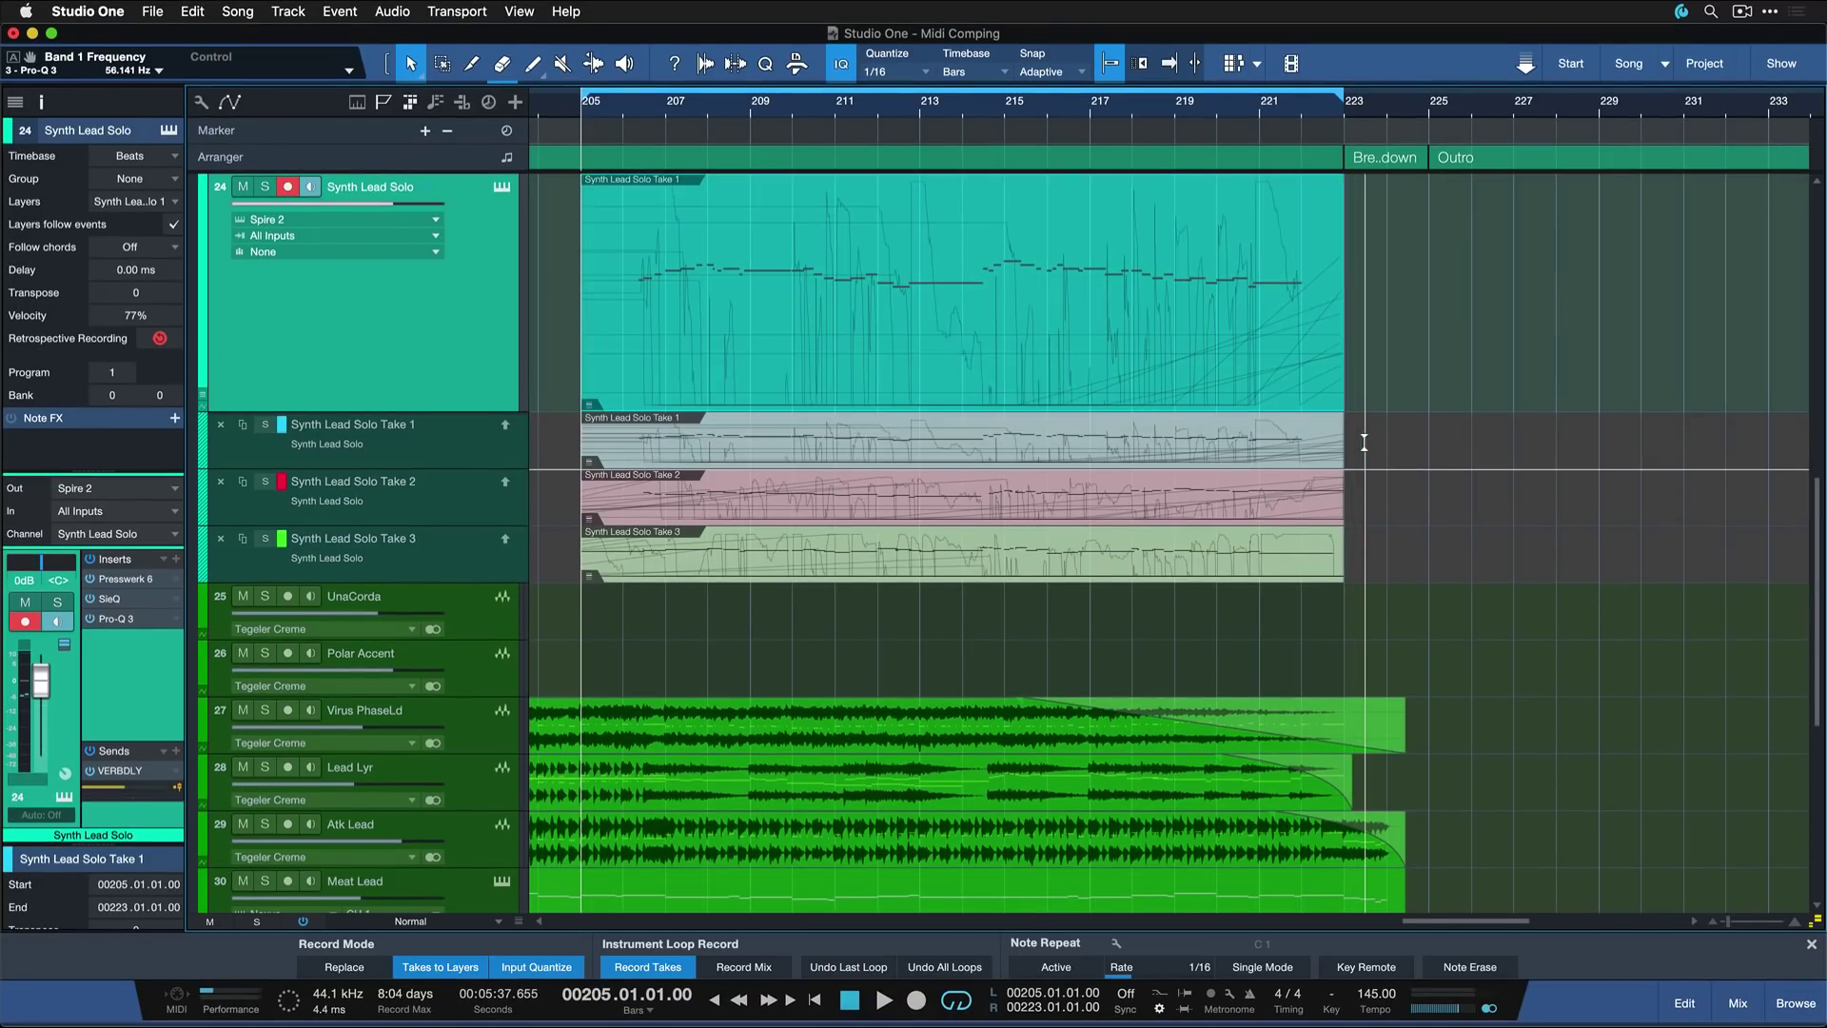
pyautogui.press('space')
pyautogui.press('e')
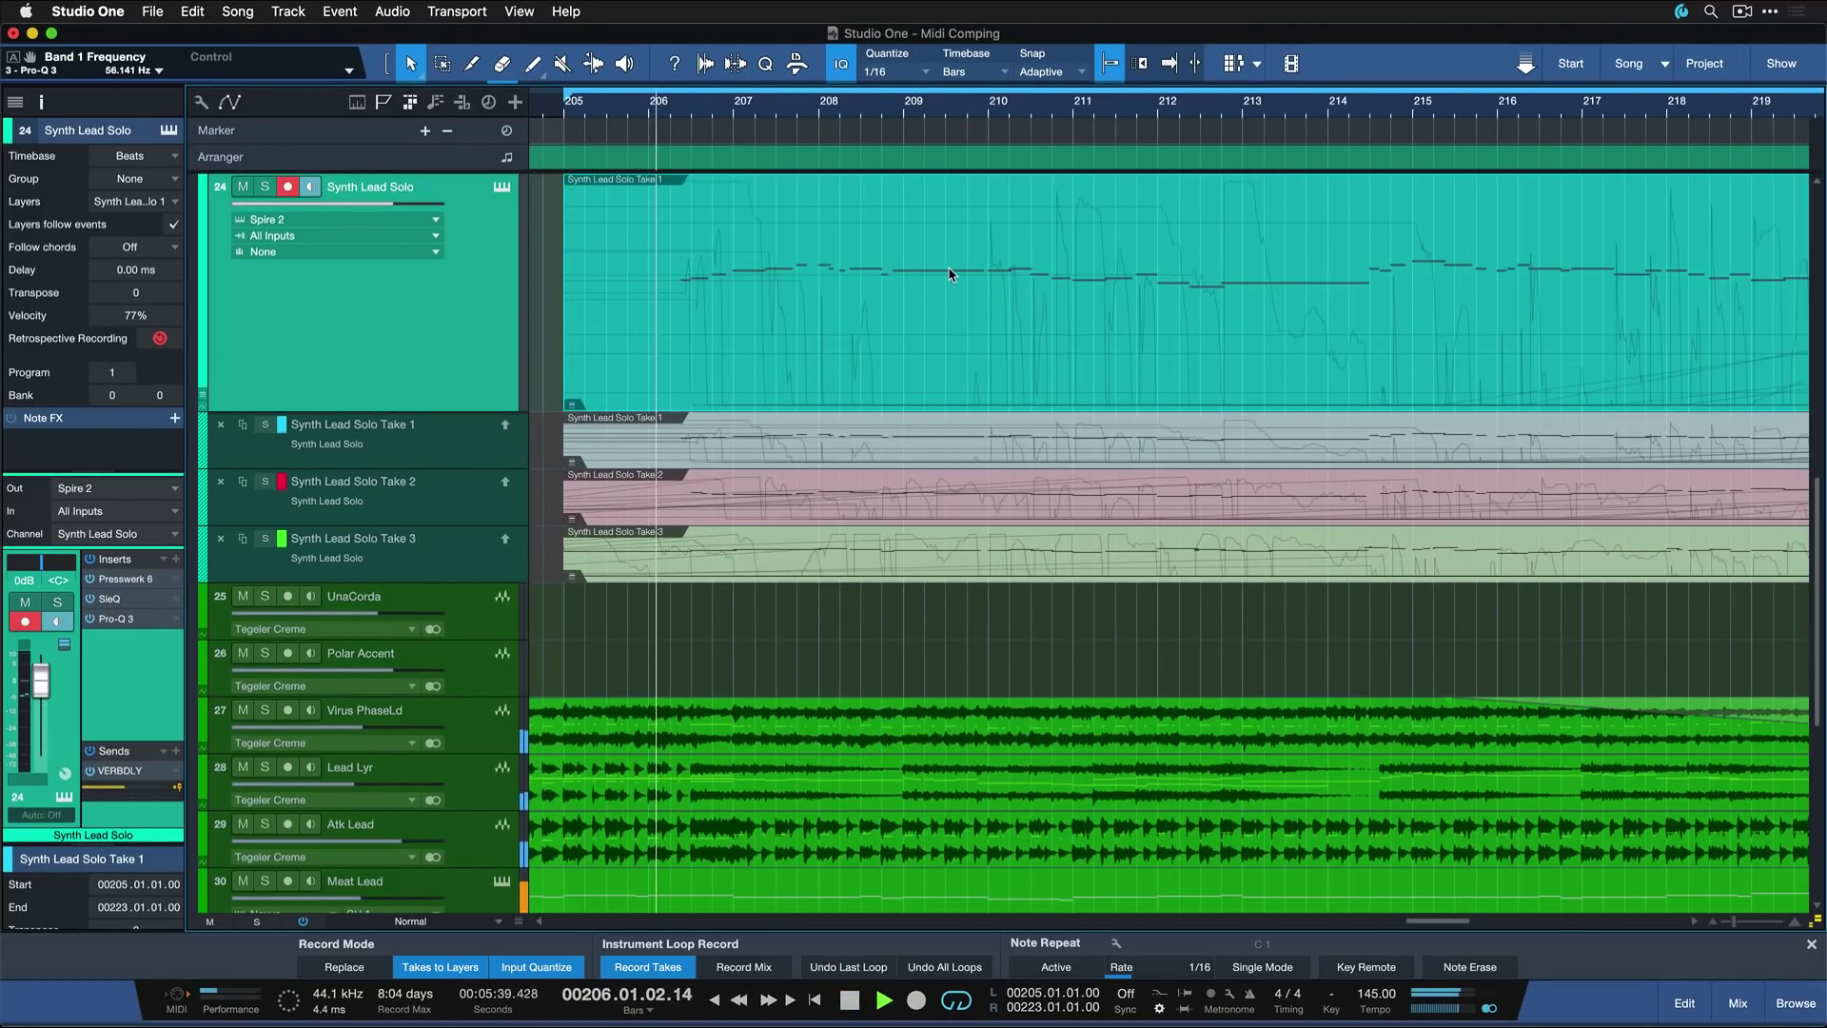
pyautogui.press('e')
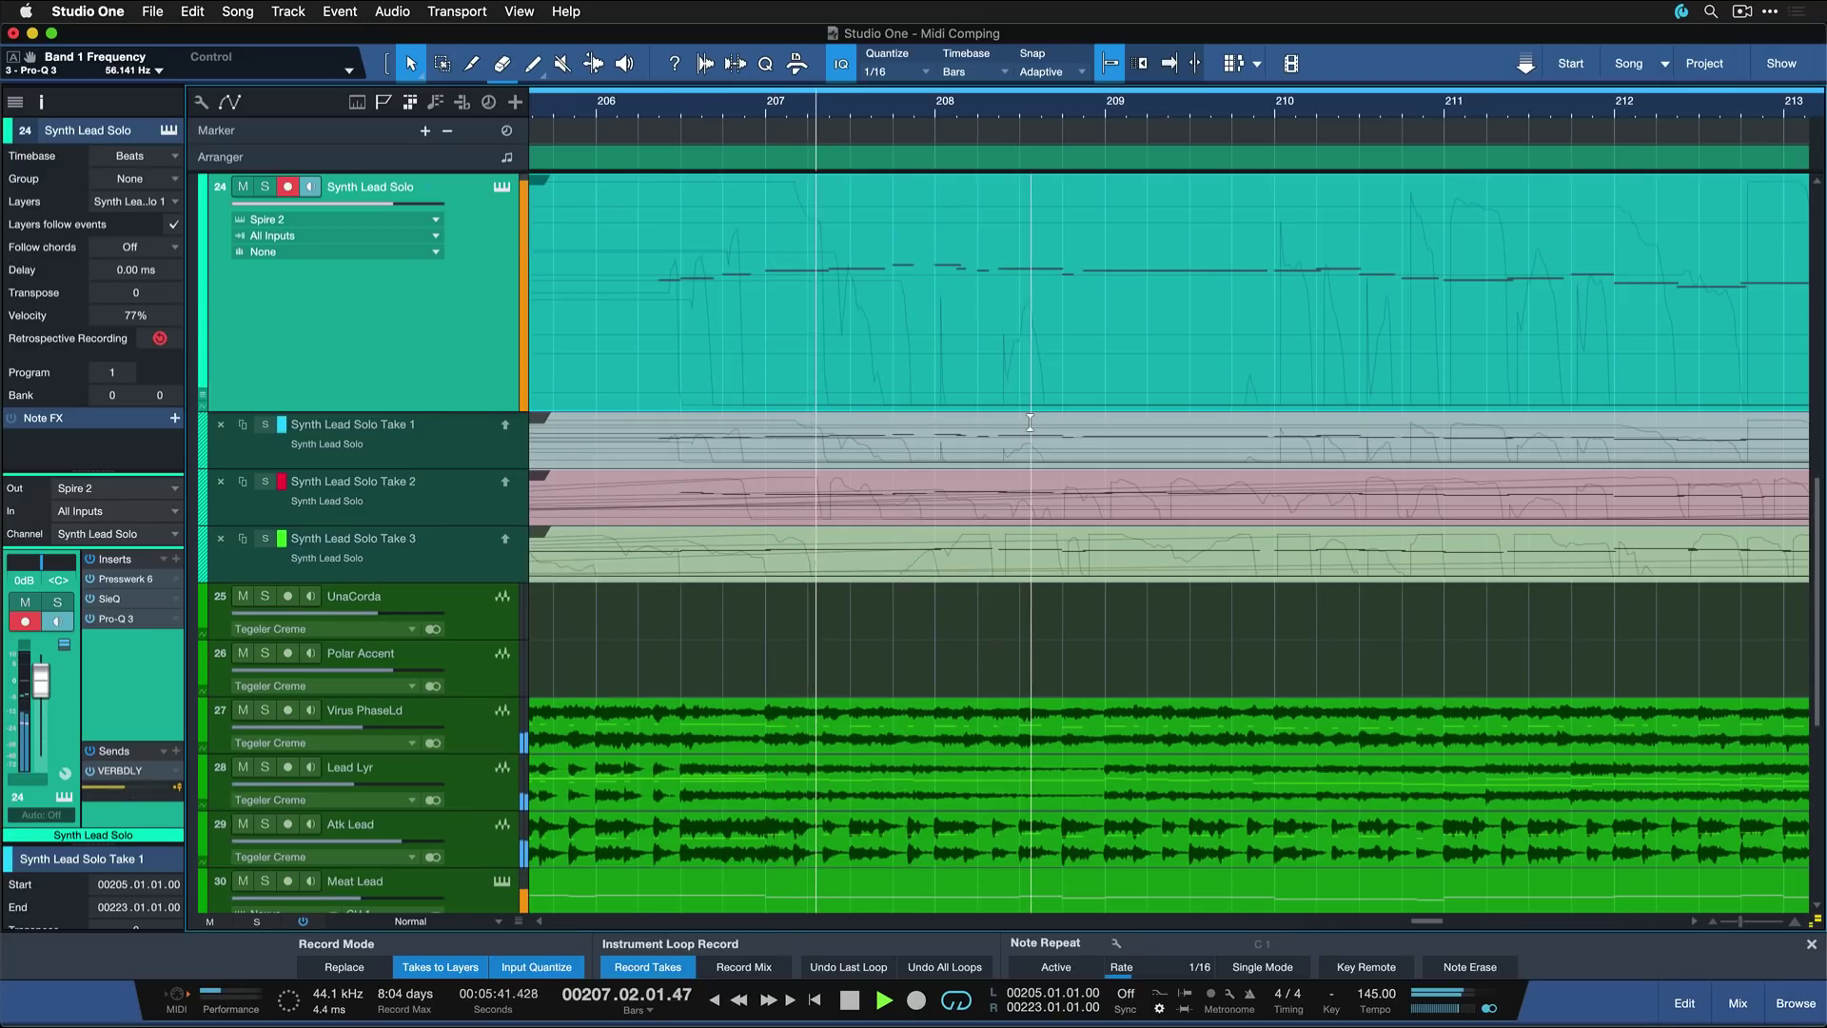
pyautogui.press('w')
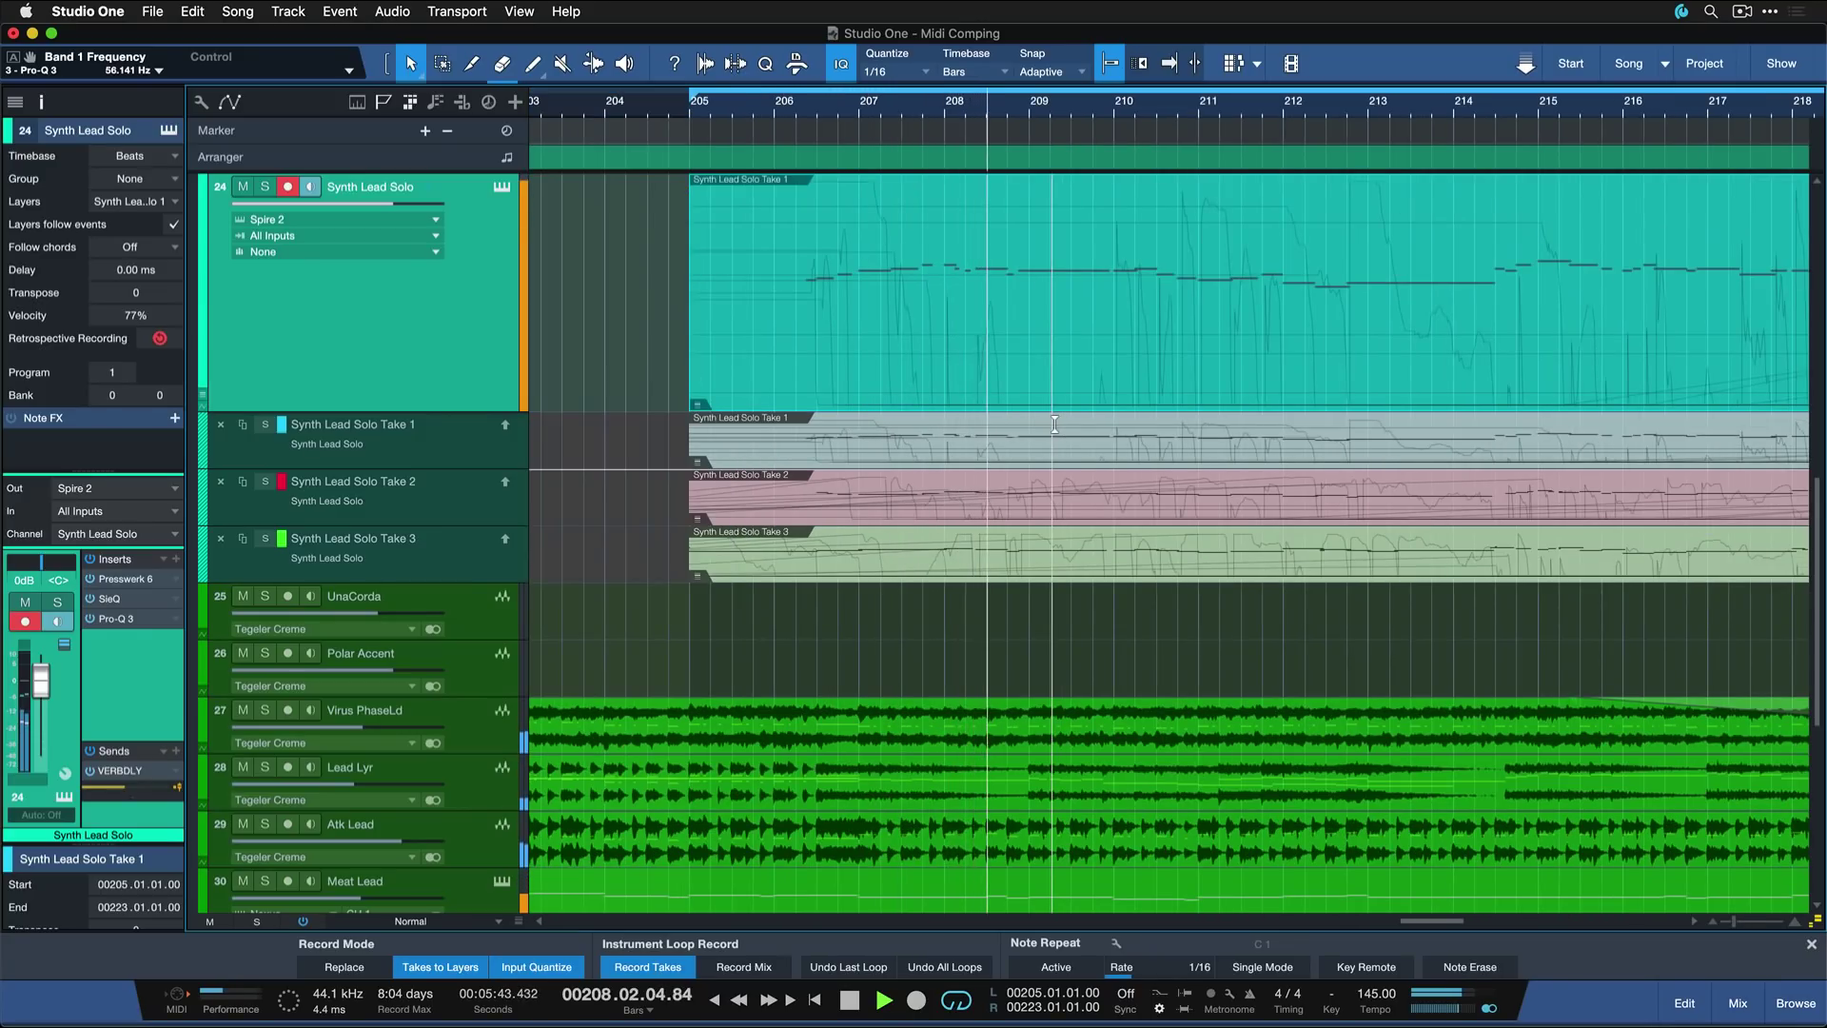
pyautogui.press('space')
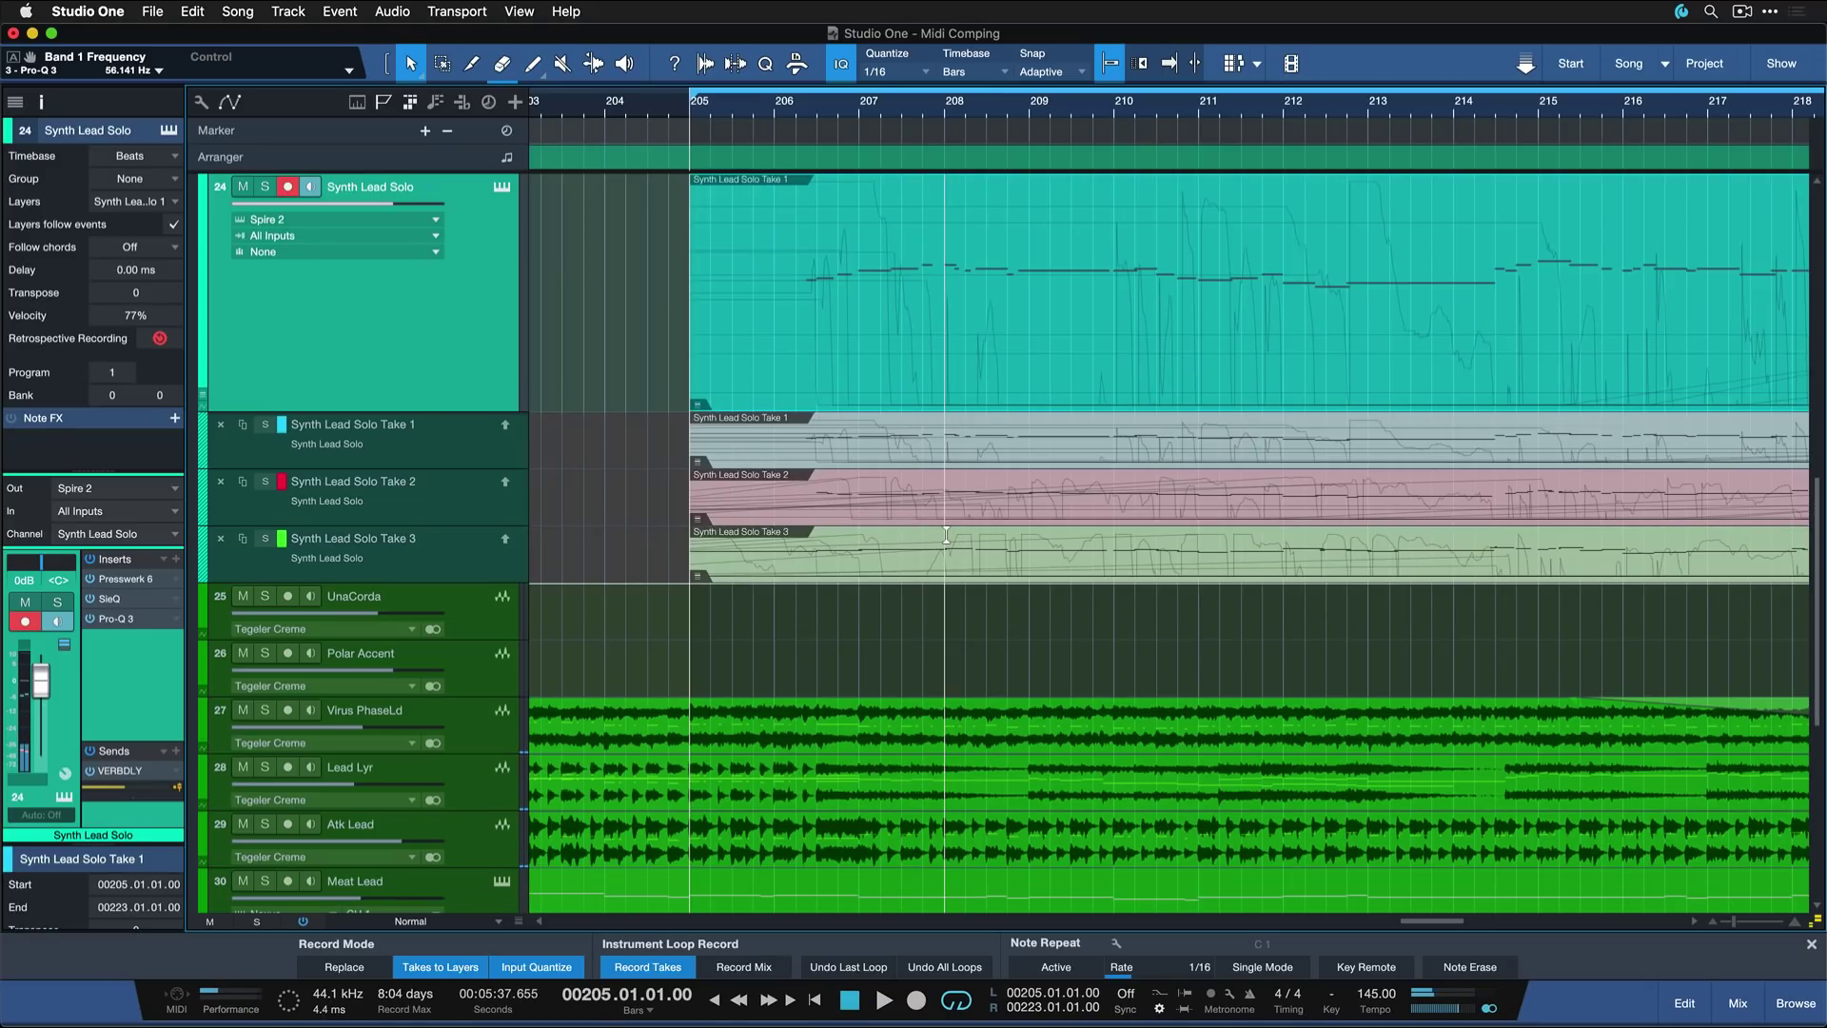
# Step: Comp bars 205–208 from Take 3 and play back the new comp
pyautogui.moveTo(886, 537); pyautogui.dragTo(691, 540)
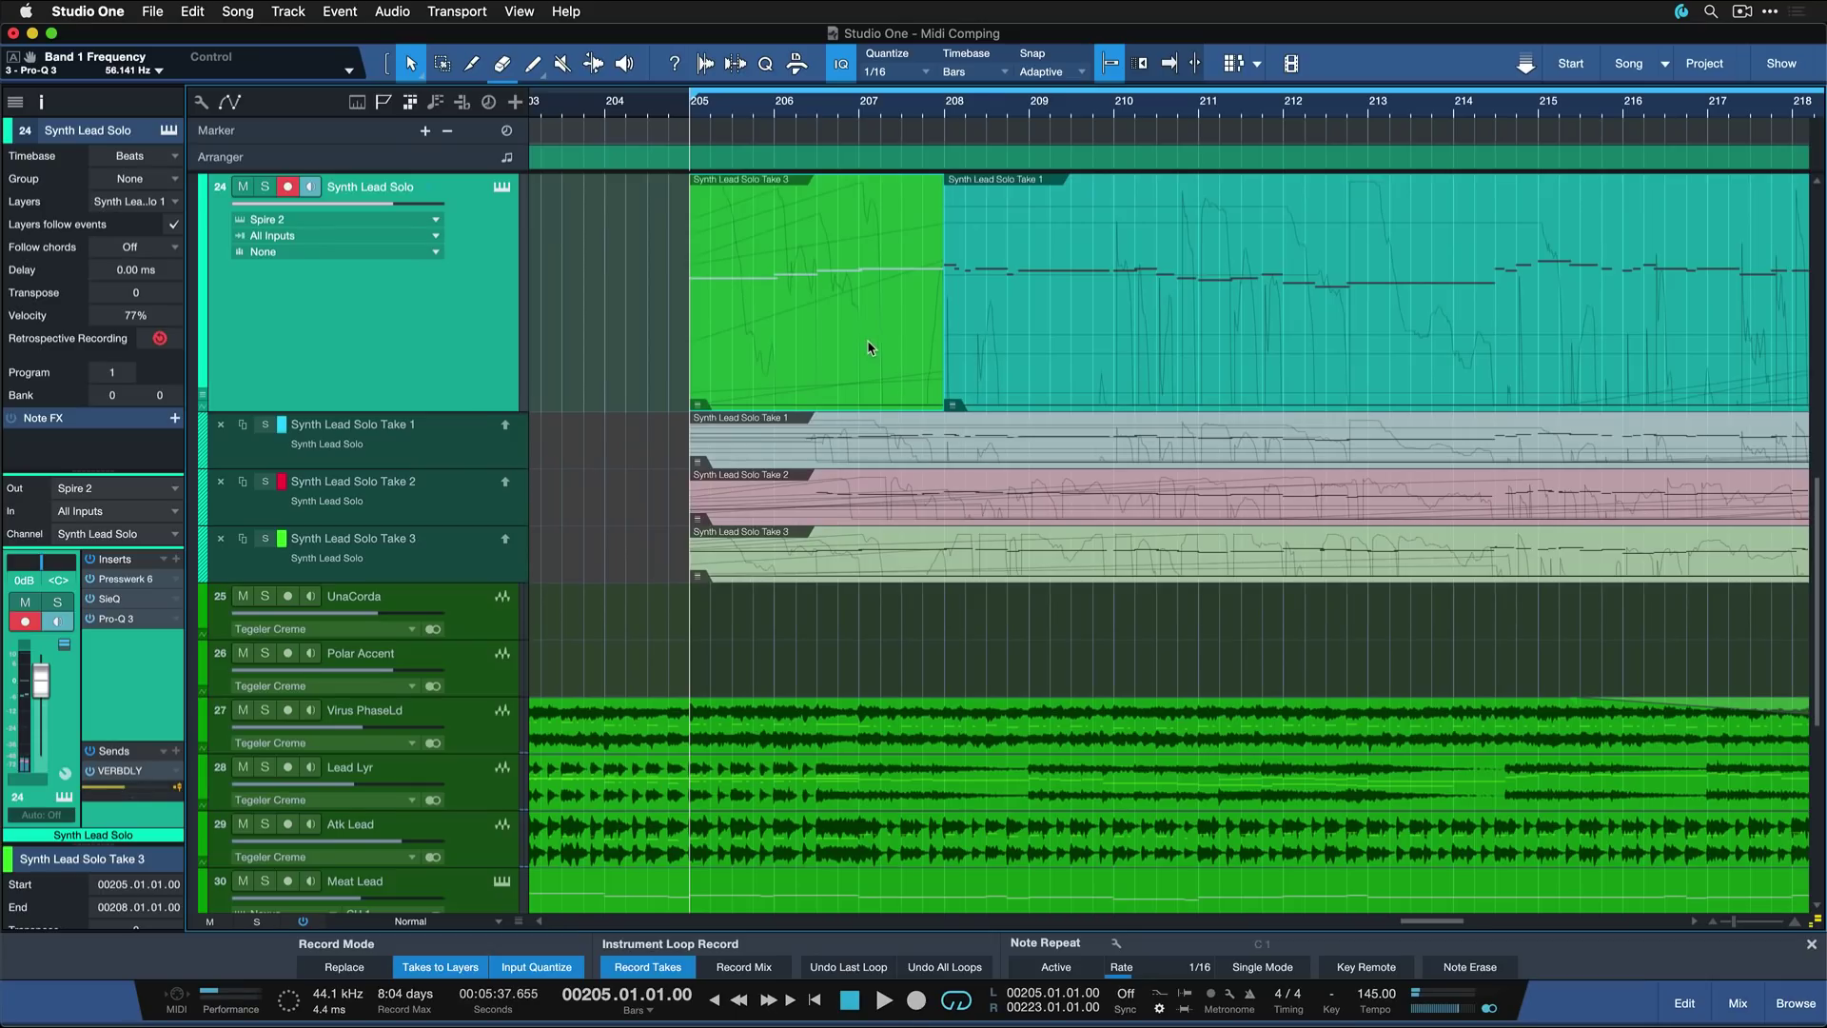
pyautogui.press('space')
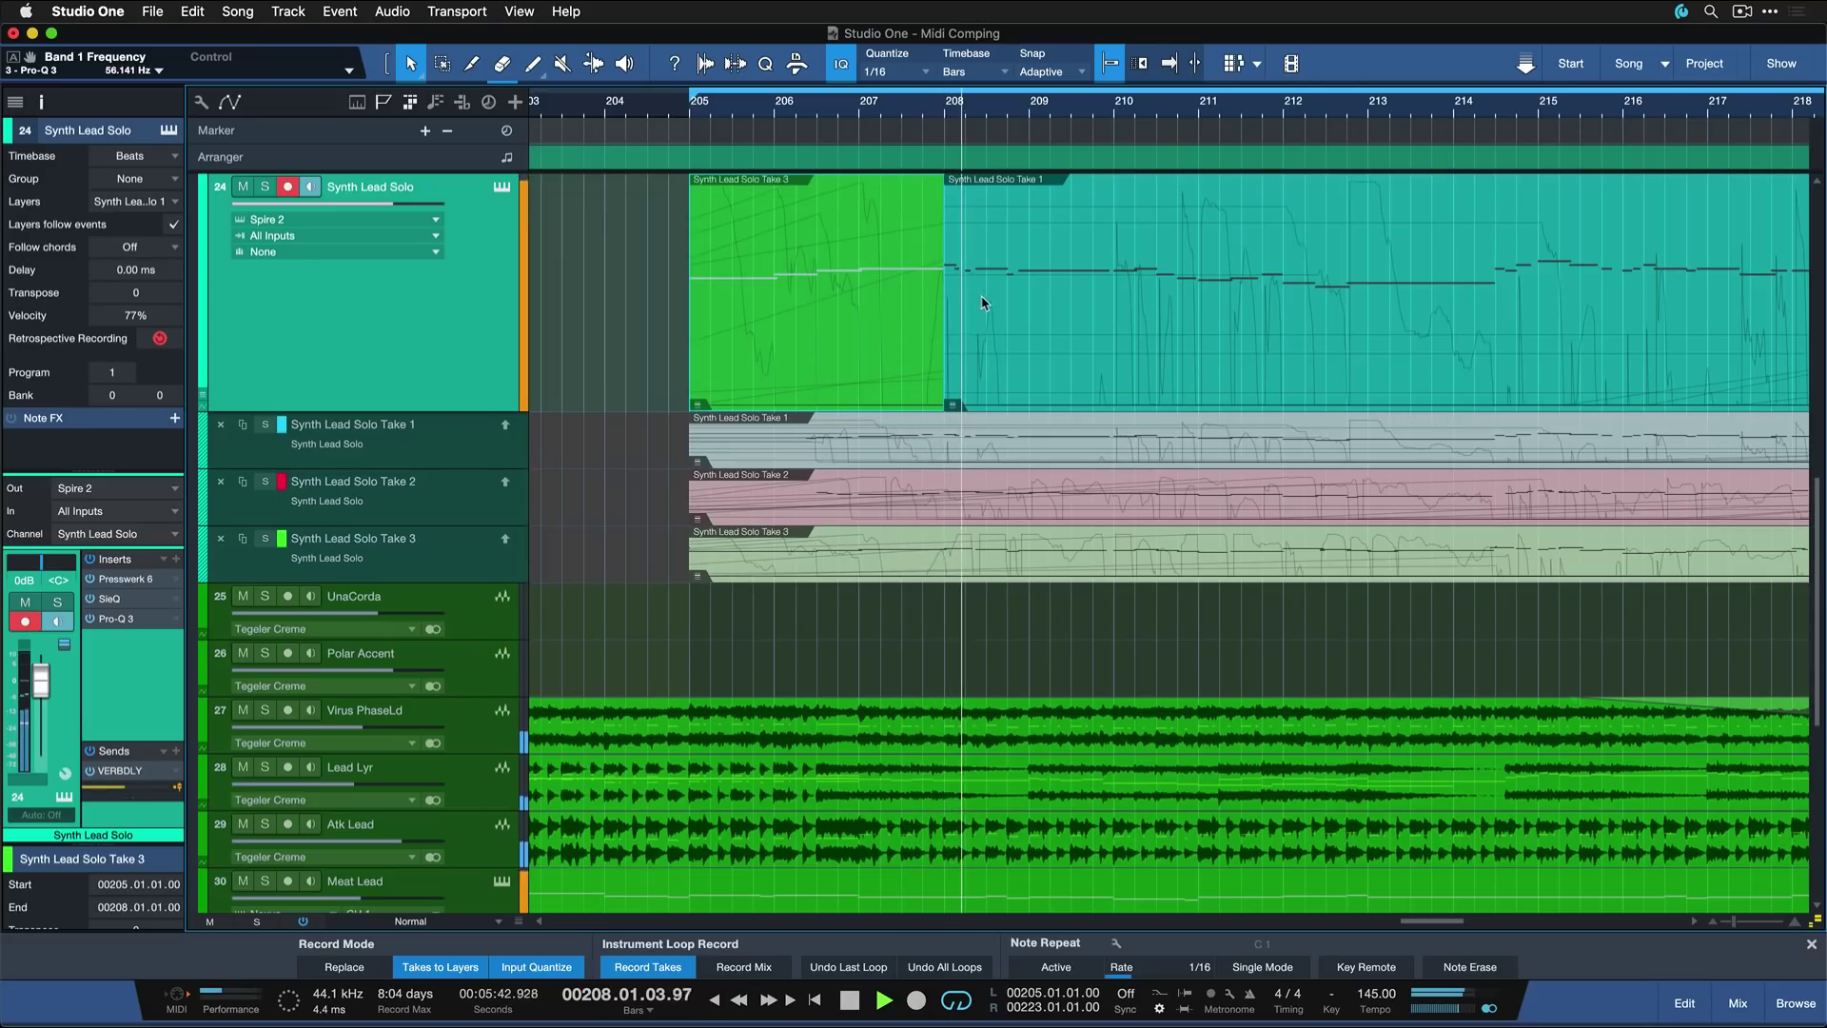
pyautogui.press('e')
pyautogui.press('e')
pyautogui.press('w')
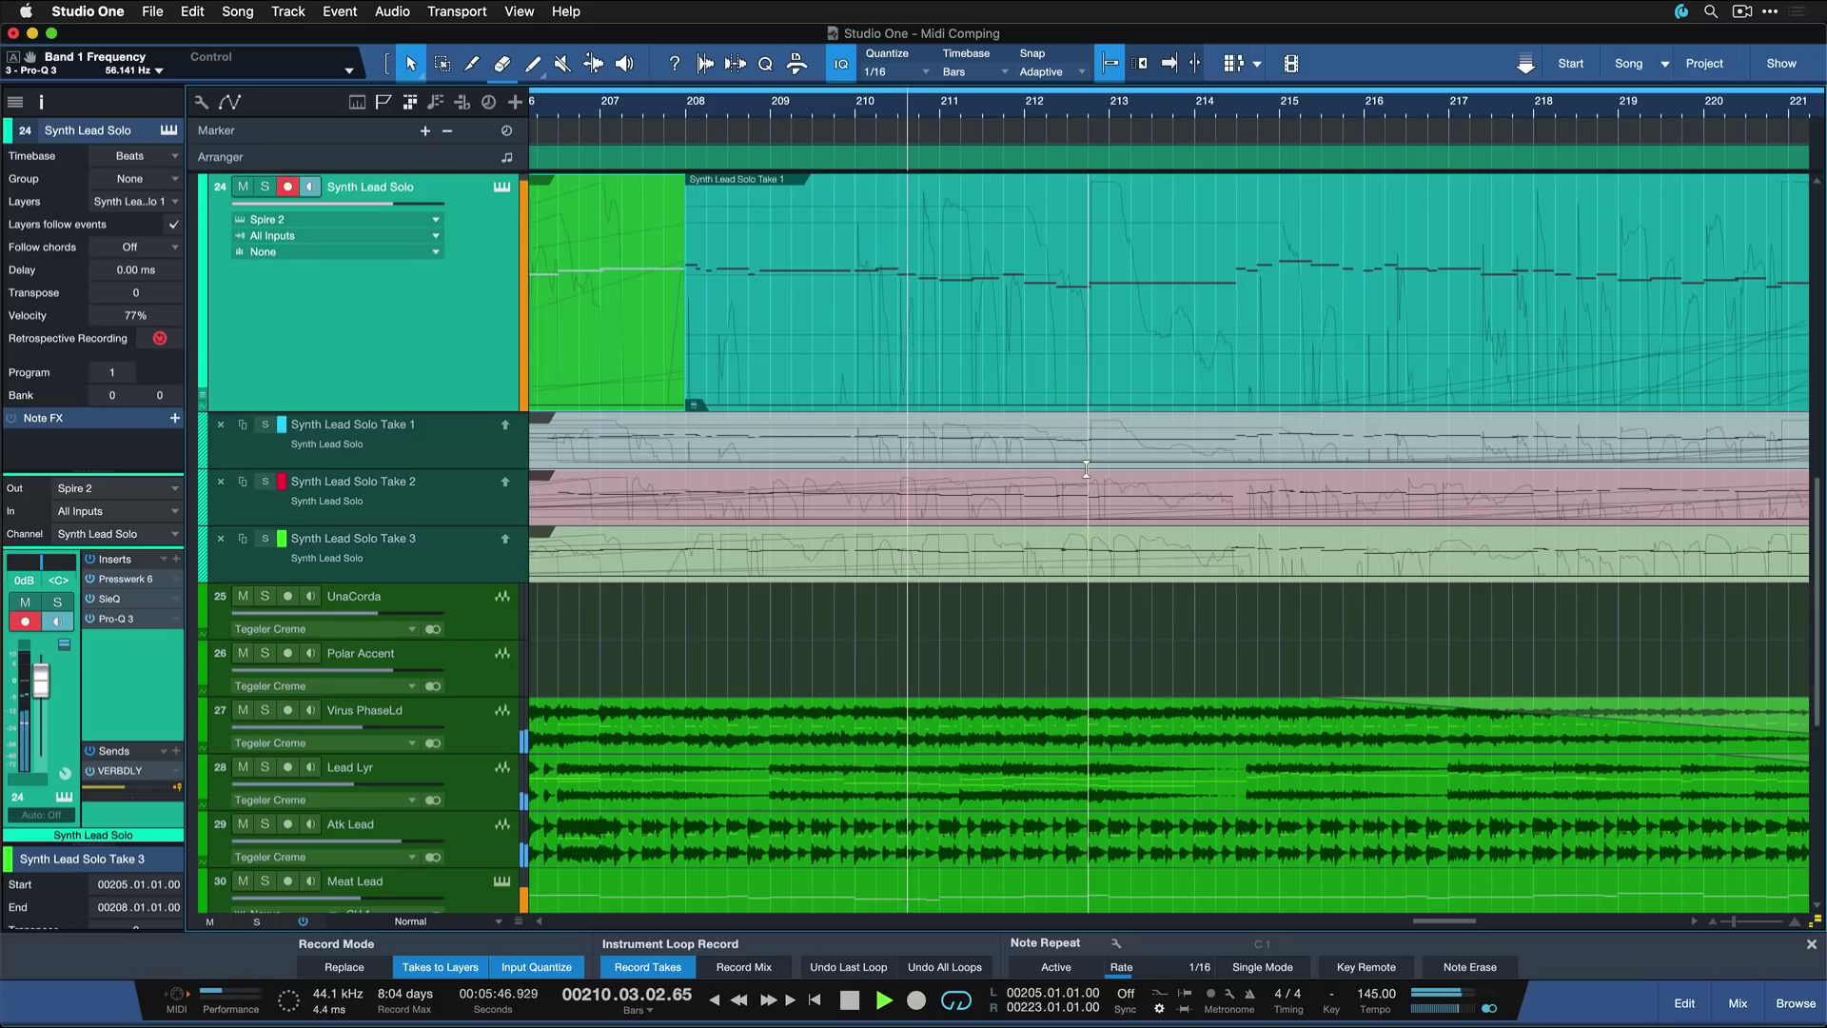
pyautogui.press('space')
pyautogui.click(720, 113)
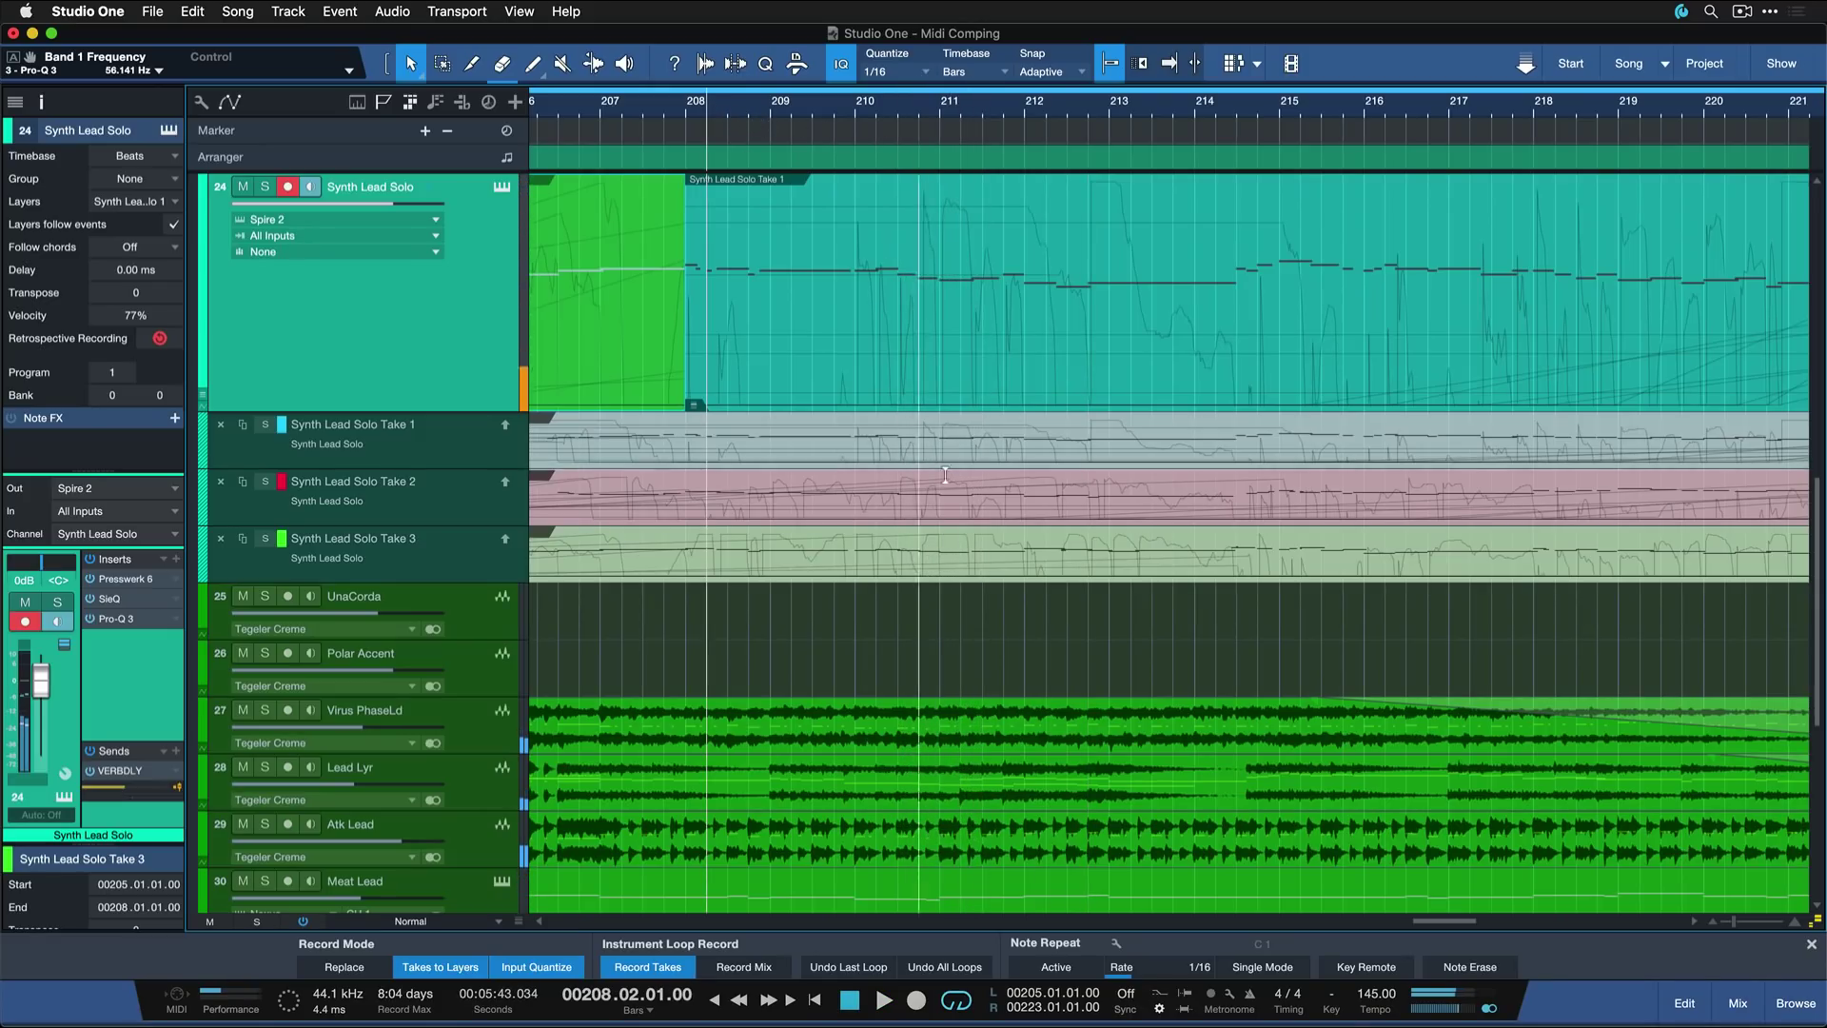
# Step: Comp bars 210–212 from Take 3 and audition it from bar 208
pyautogui.moveTo(861, 556); pyautogui.dragTo(1087, 558)
pyautogui.press('space')
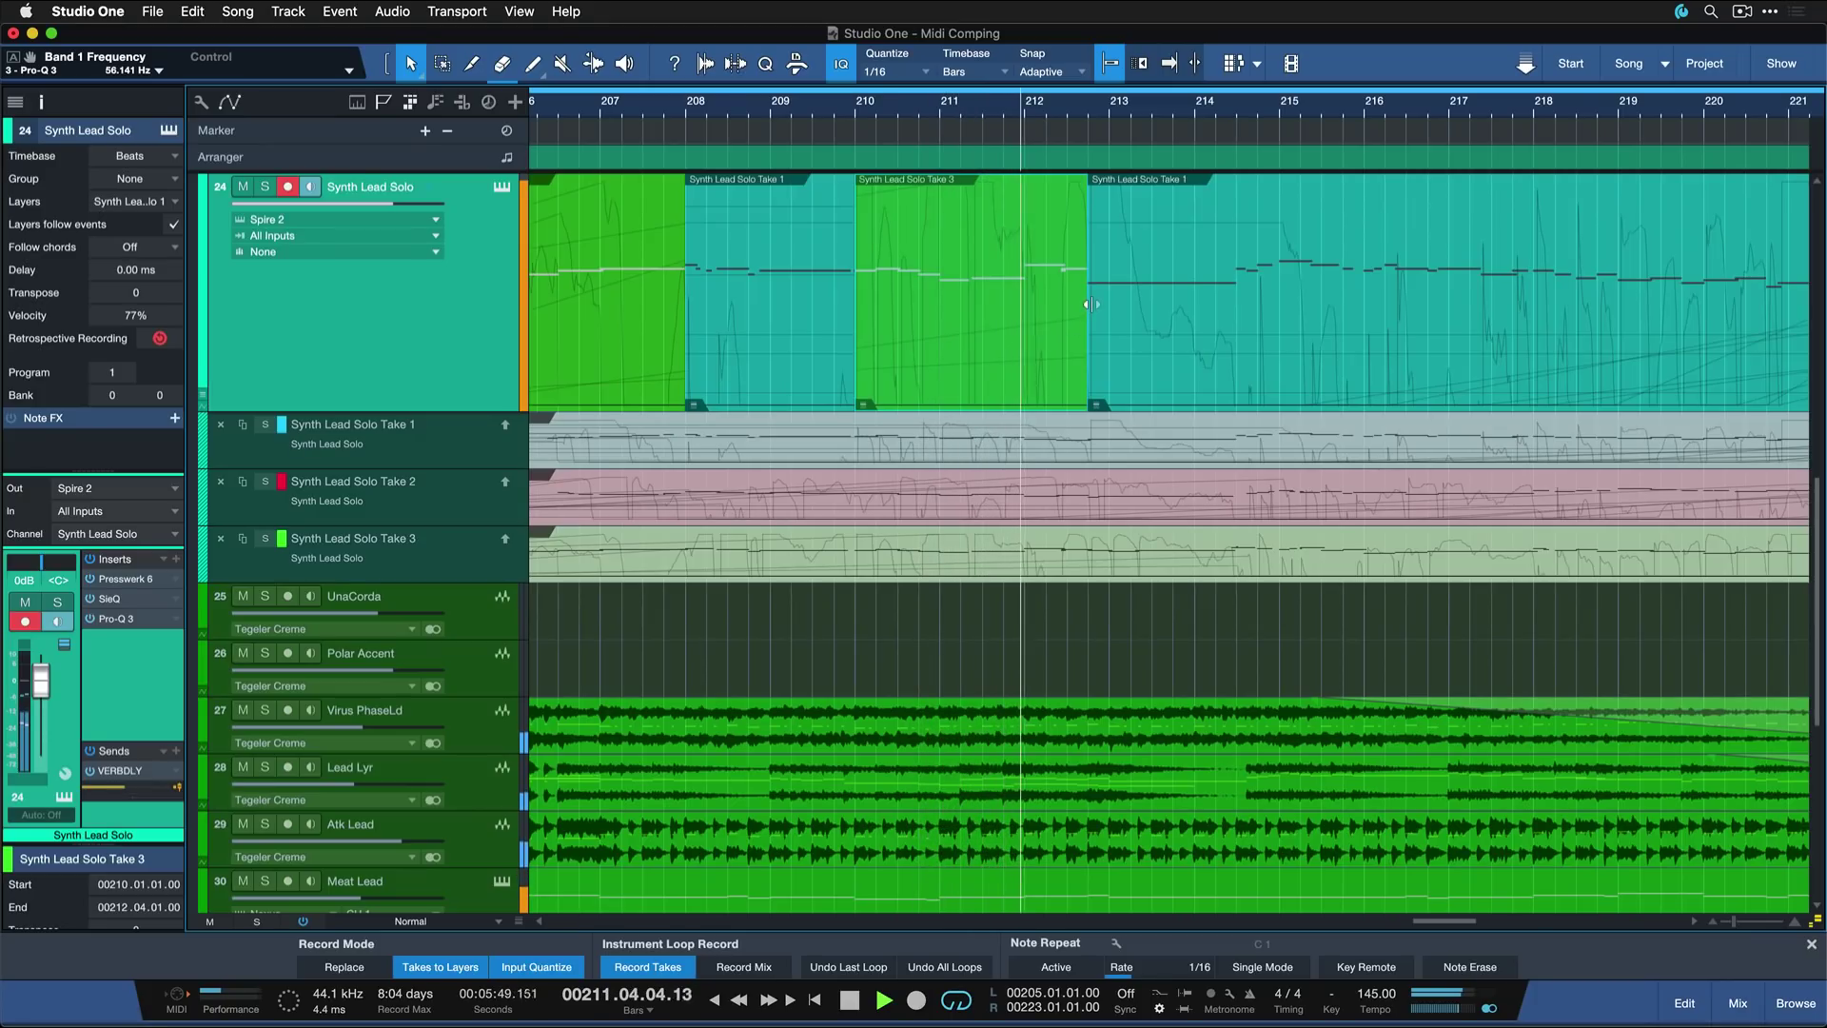
pyautogui.press('space')
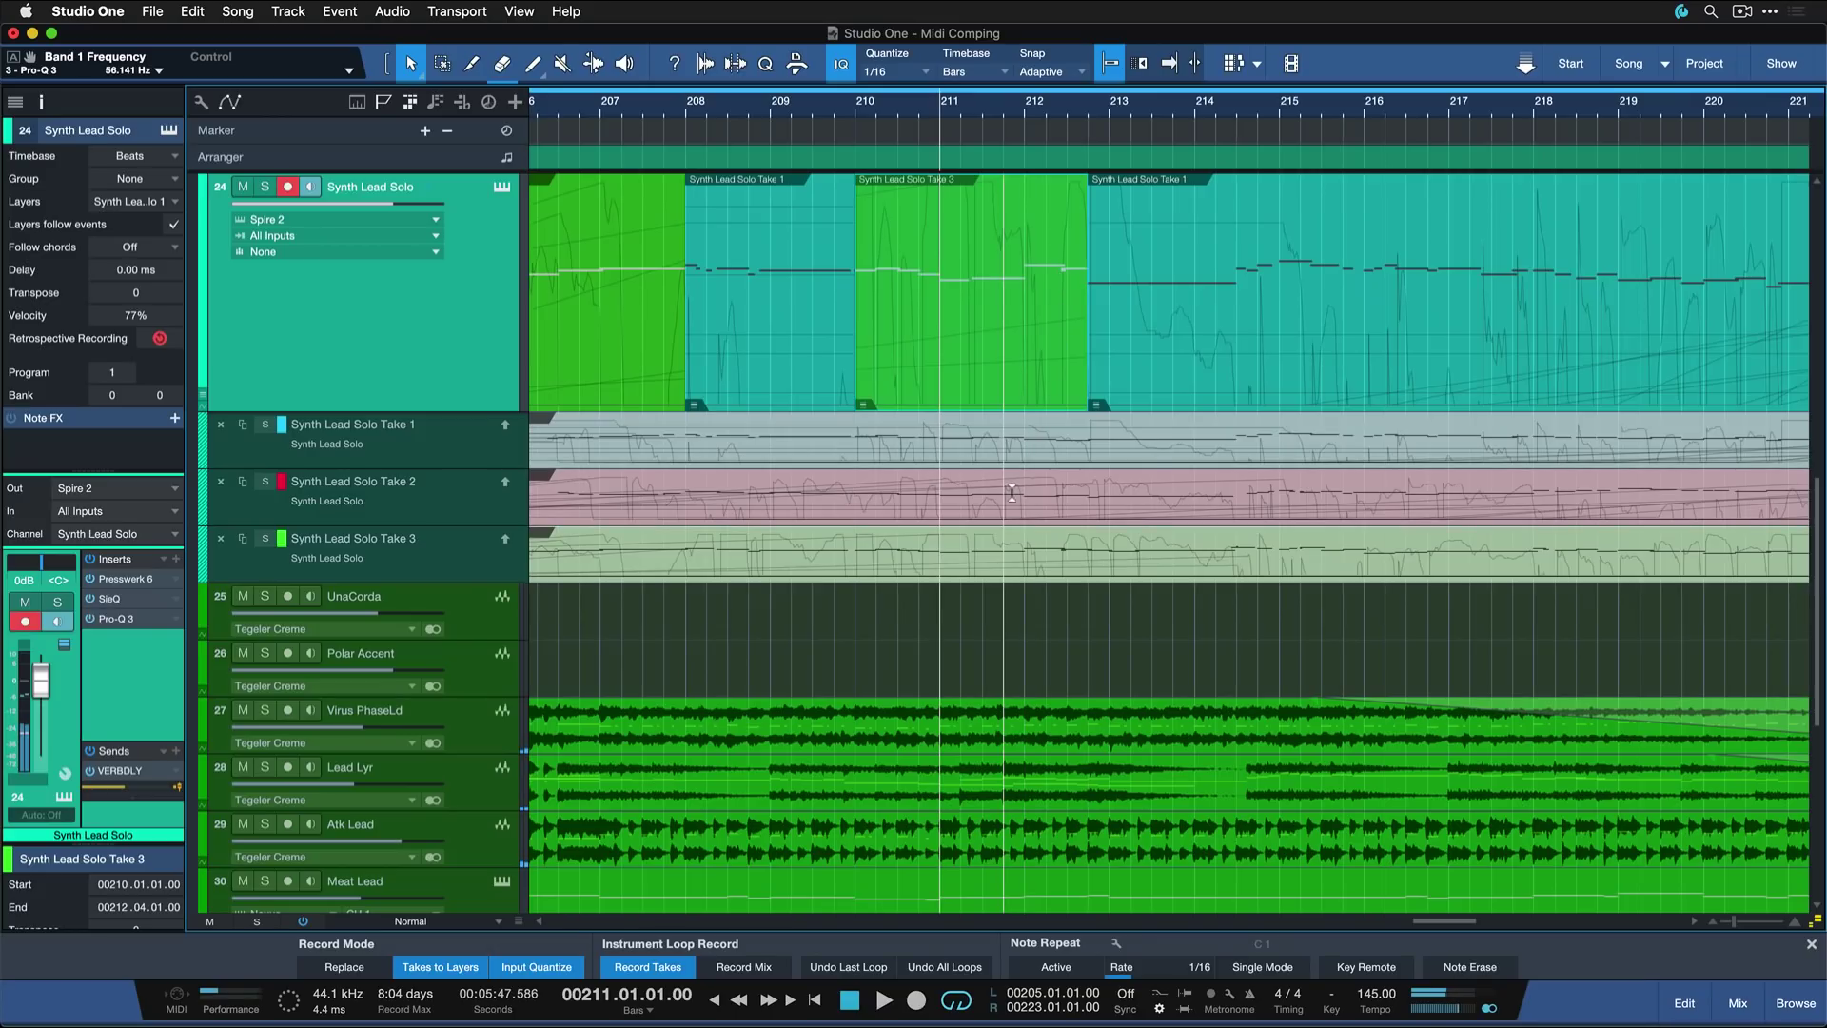
# Step: Comp bars 212–214 from Take 2 and audition the whole solo
pyautogui.moveTo(1016, 501); pyautogui.dragTo(1234, 505)
pyautogui.press('space')
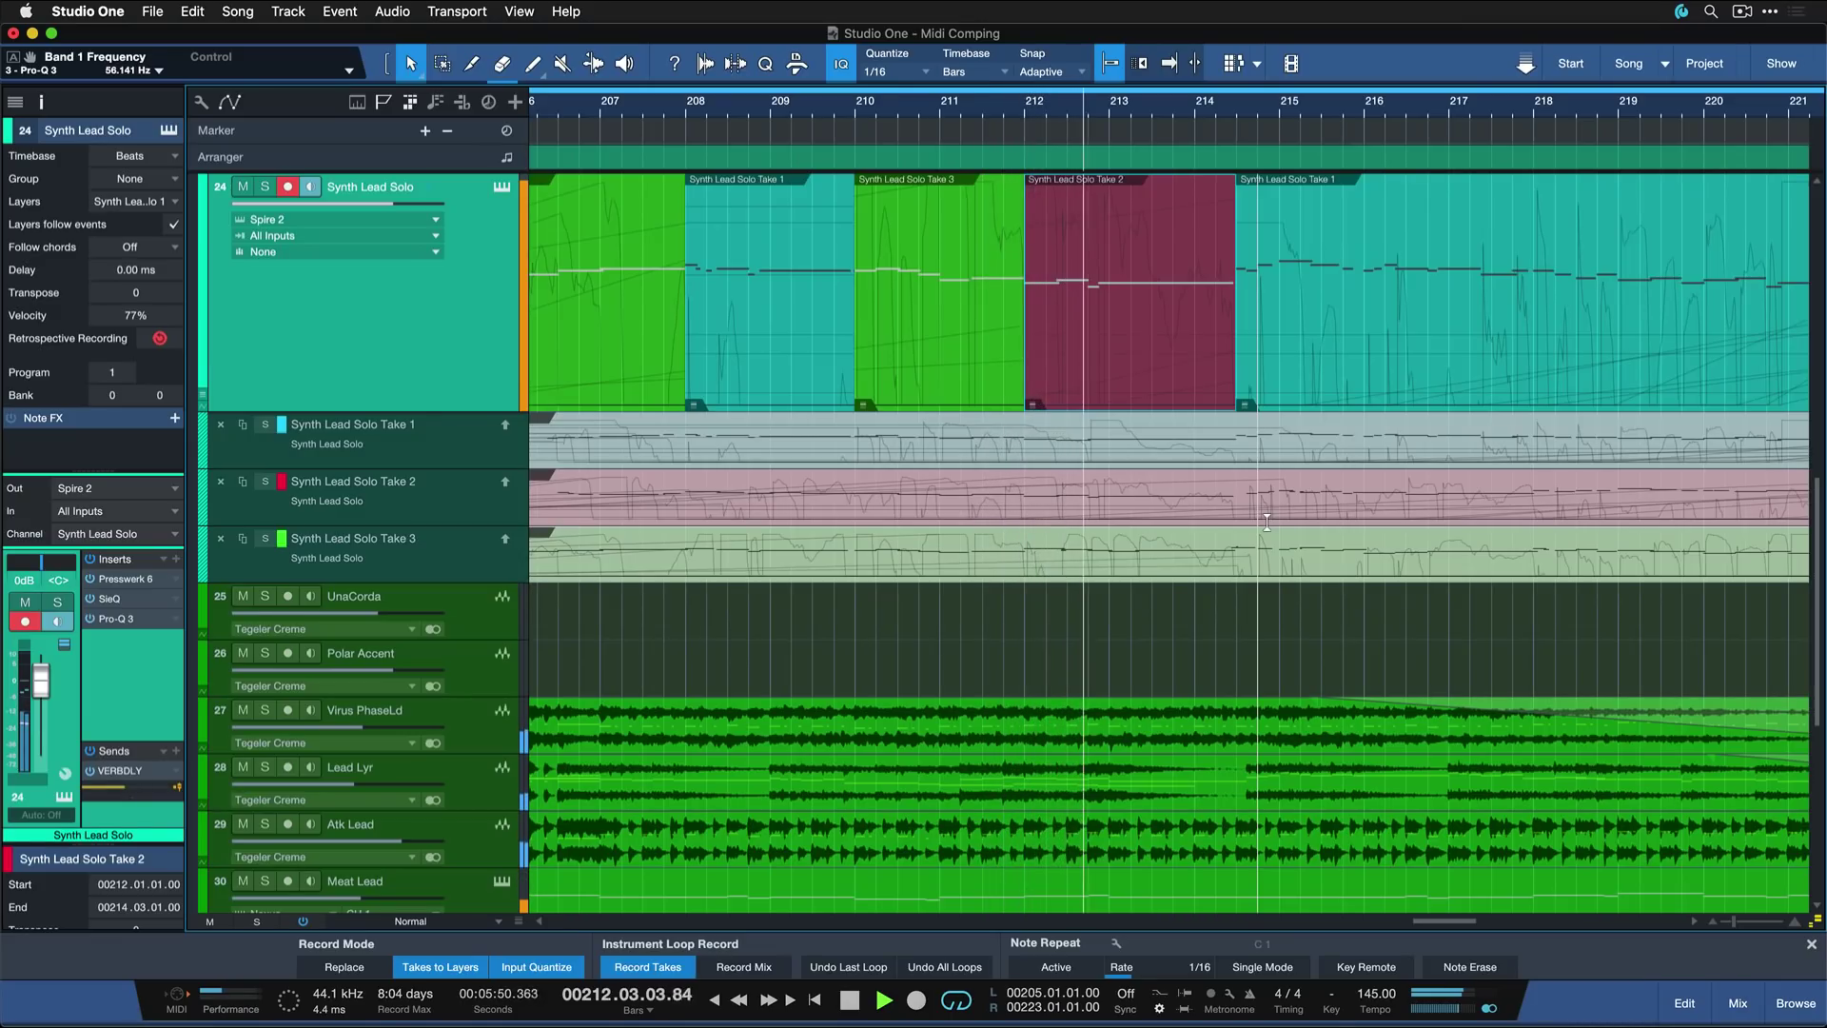
pyautogui.press('w')
pyautogui.press('space')
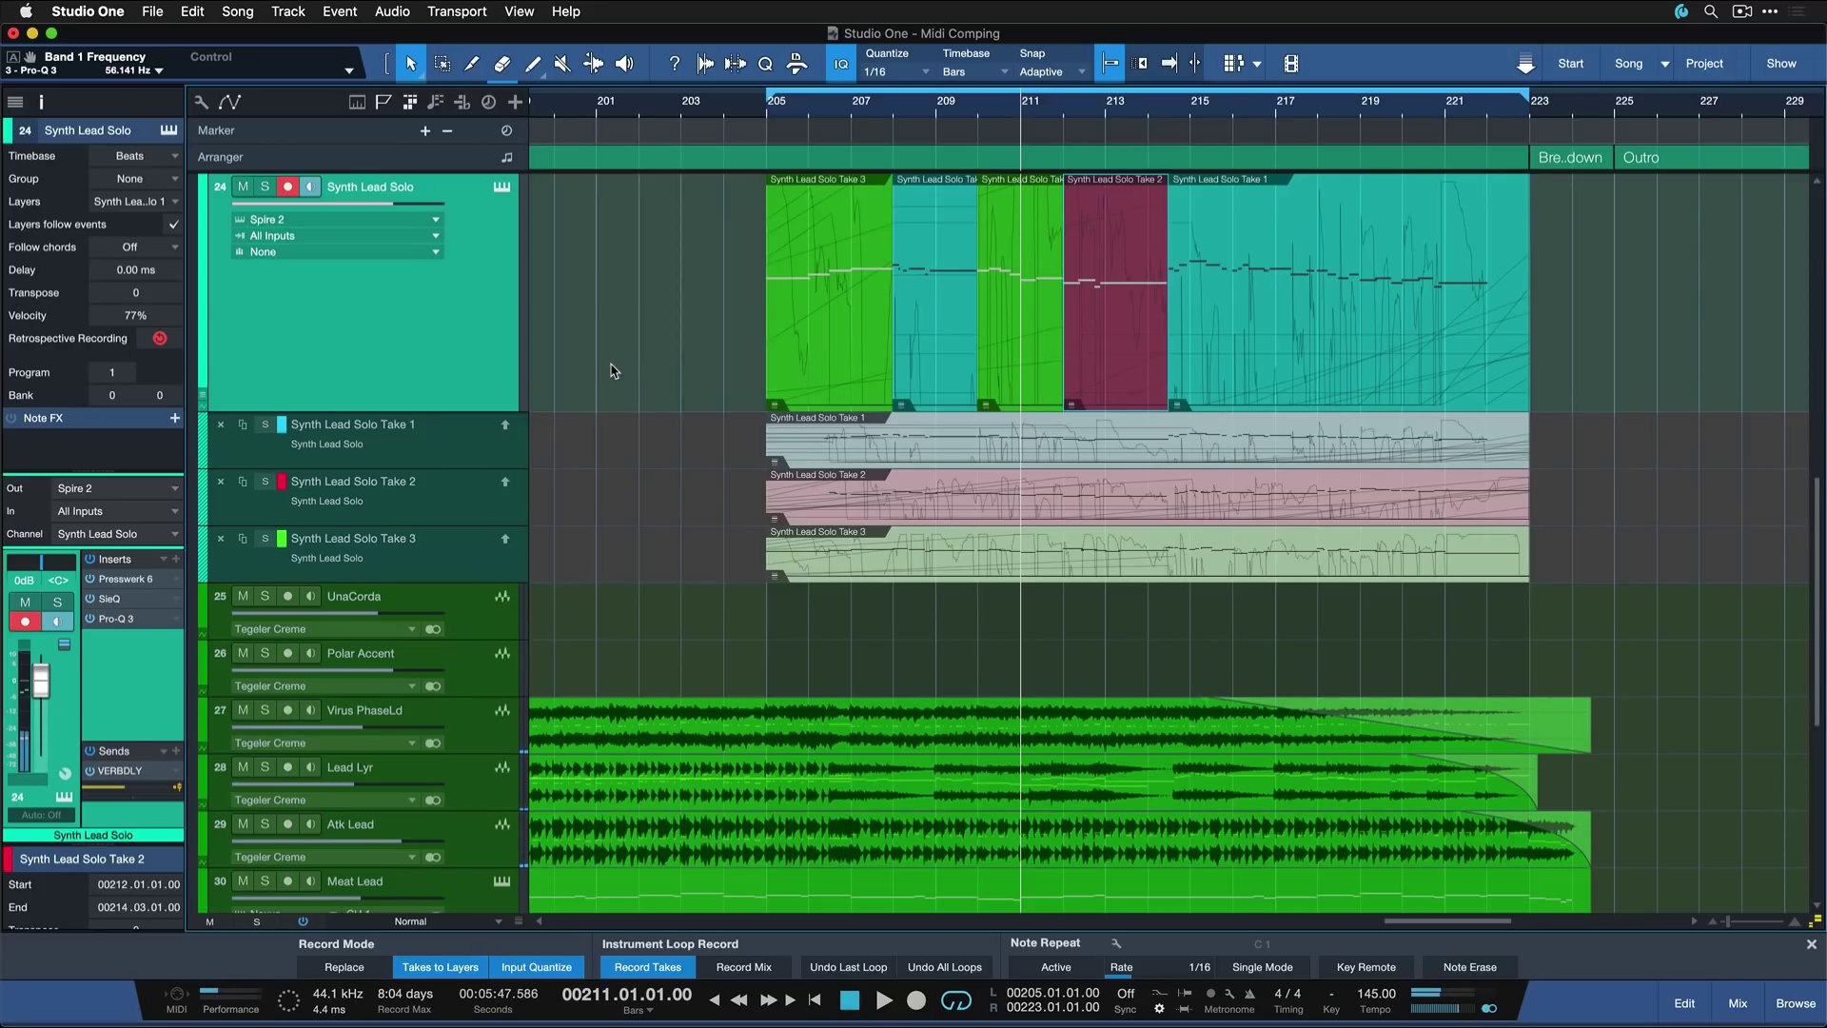
# Step: Select the comped sections over bars 205–215, merge them with G, and jump to the event start
pyautogui.moveTo(585, 350); pyautogui.dragTo(1118, 333)
pyautogui.press('g')
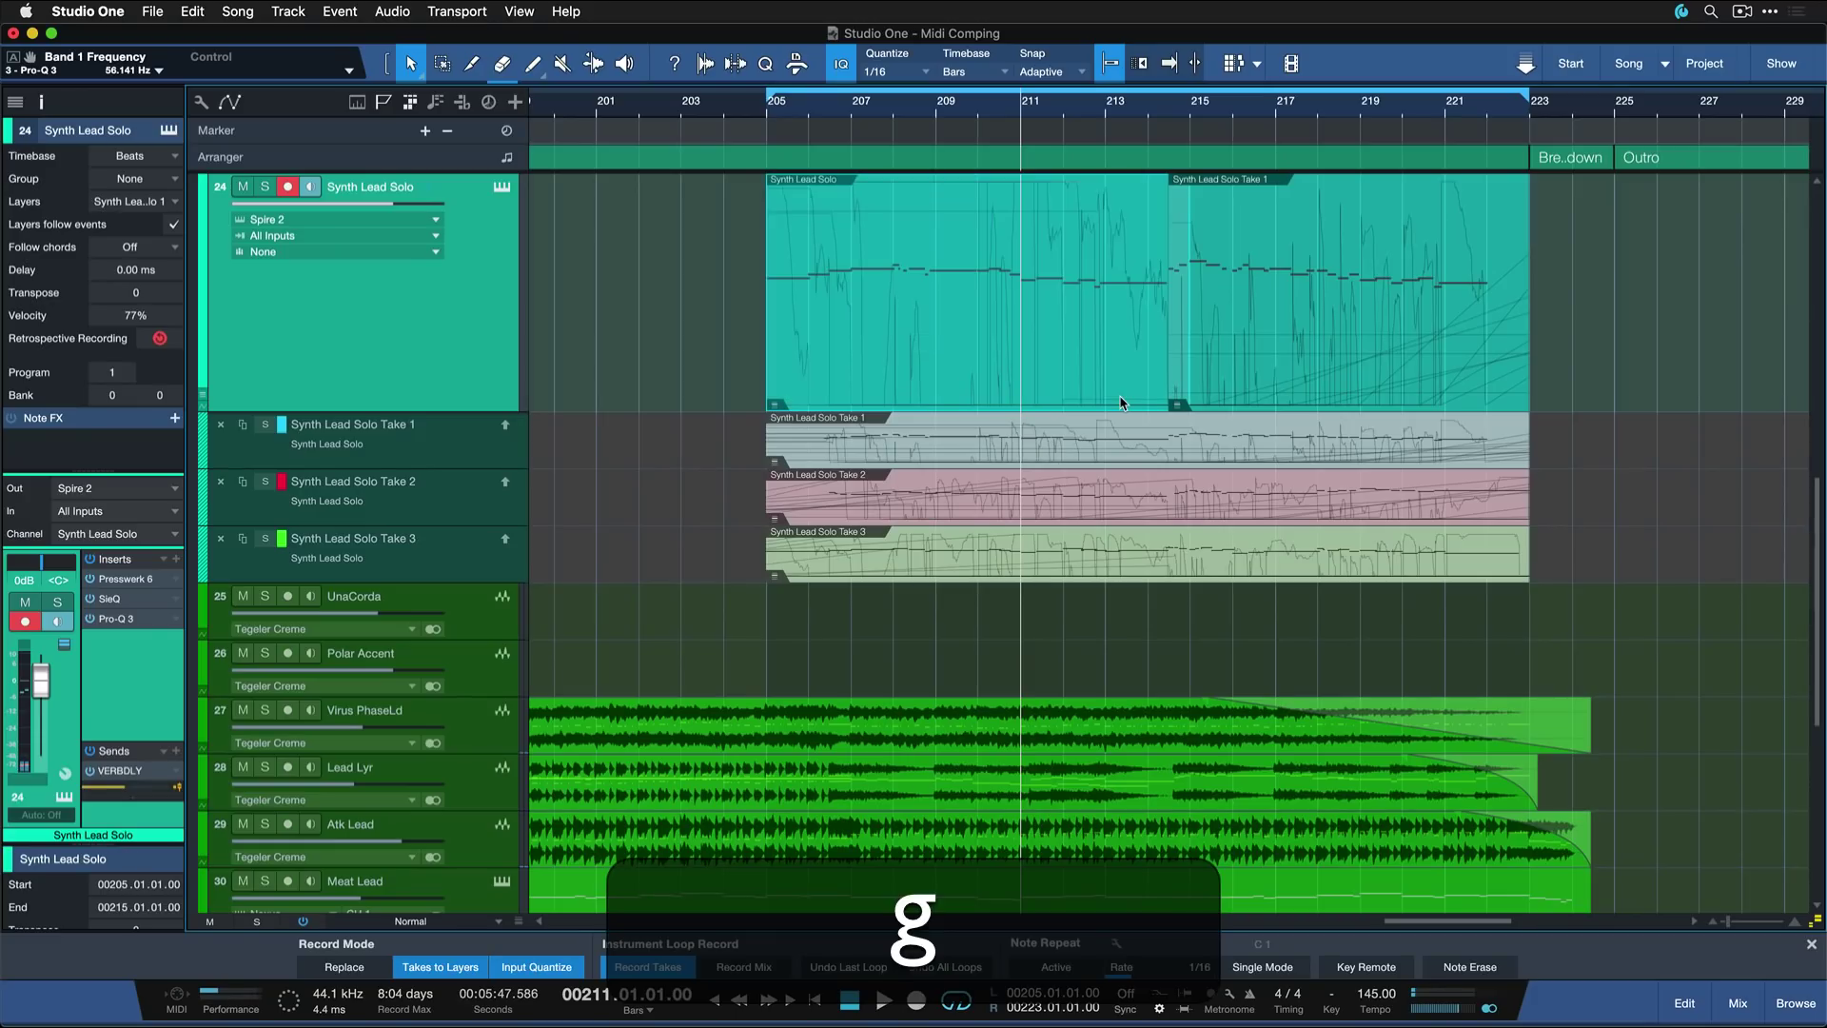
pyautogui.press('l')
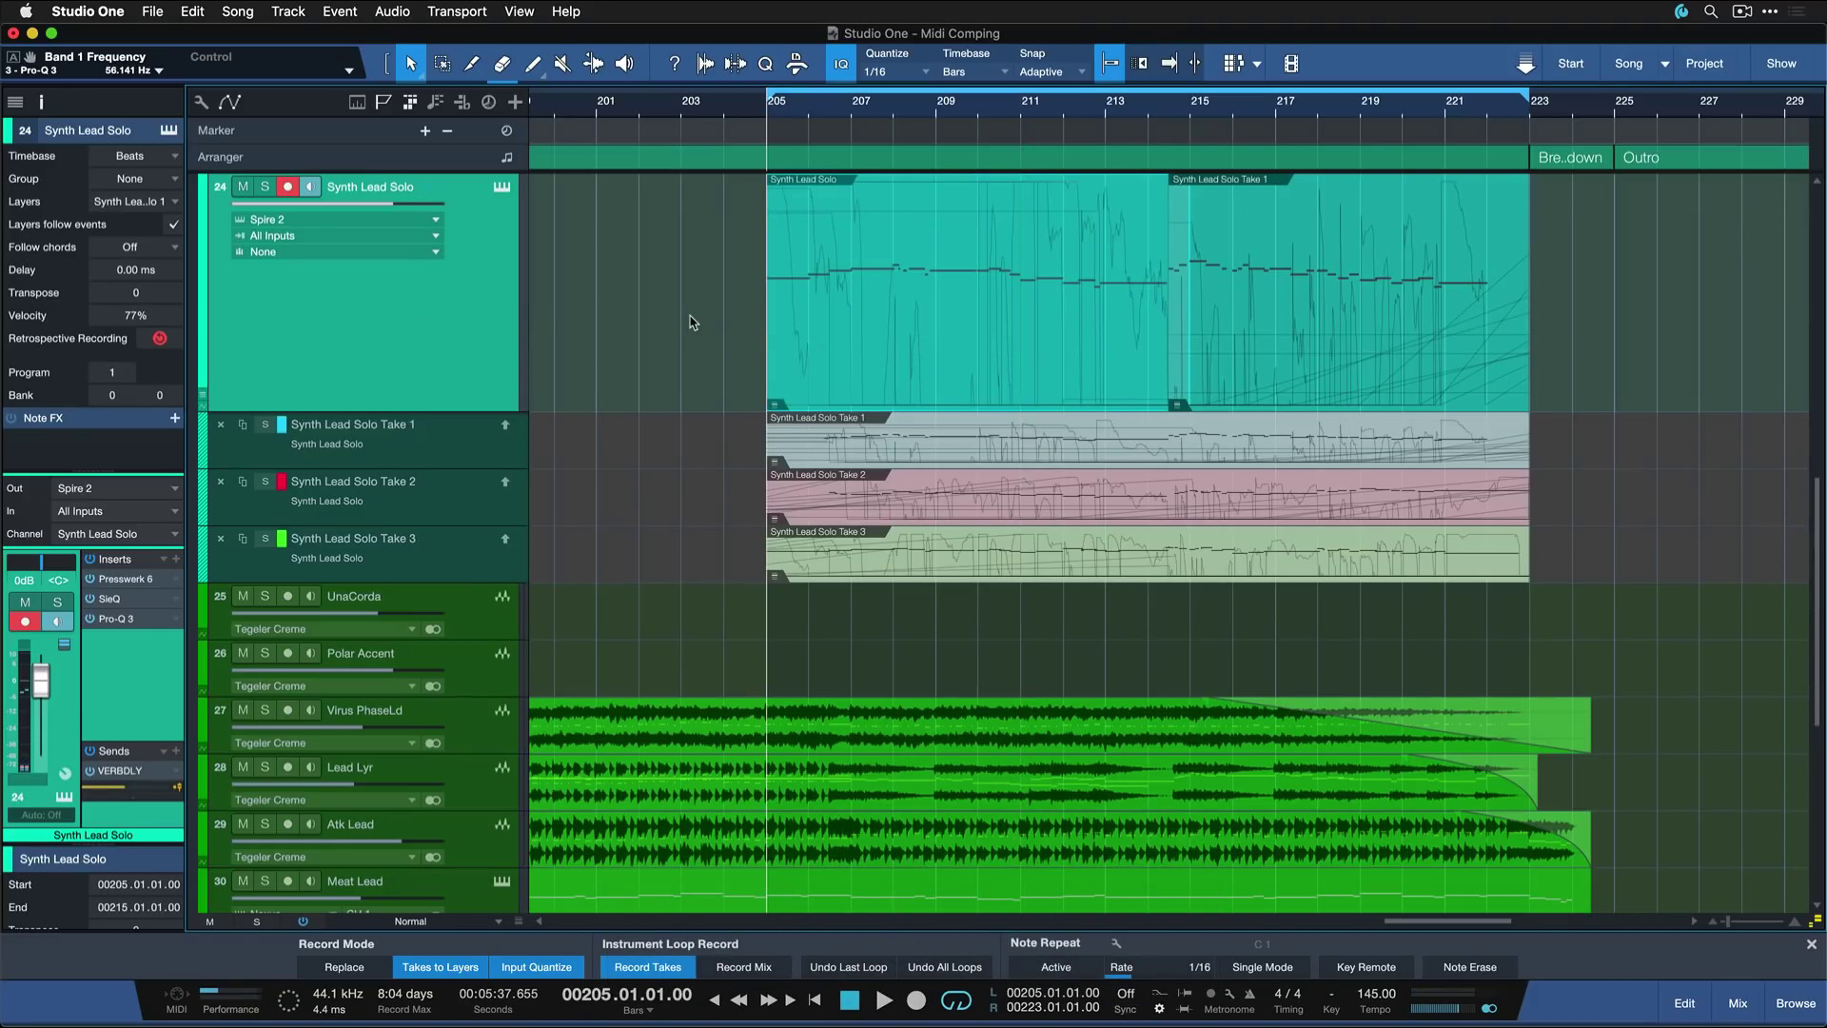